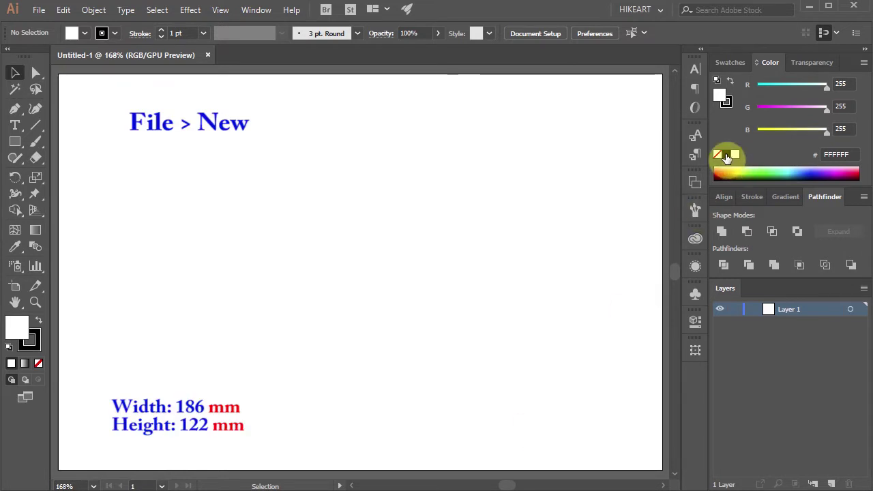
Step: Set the fill colour to black and the stroke to None
click(727, 155)
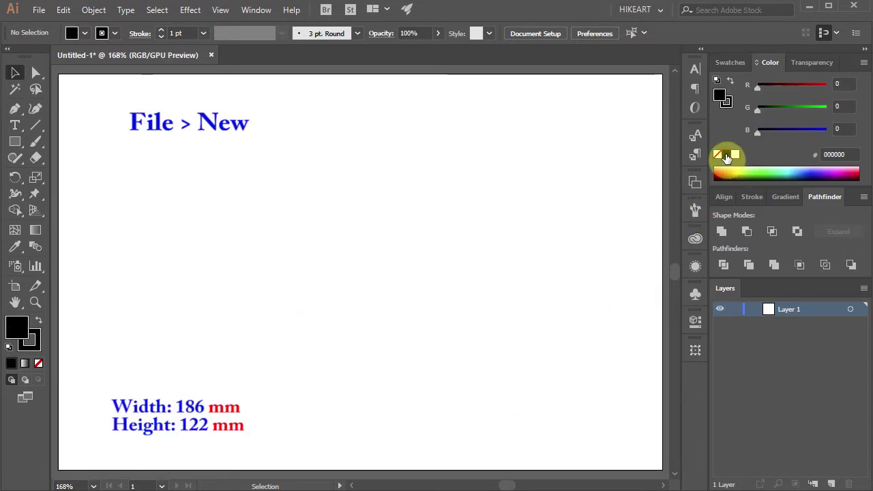
click(40, 362)
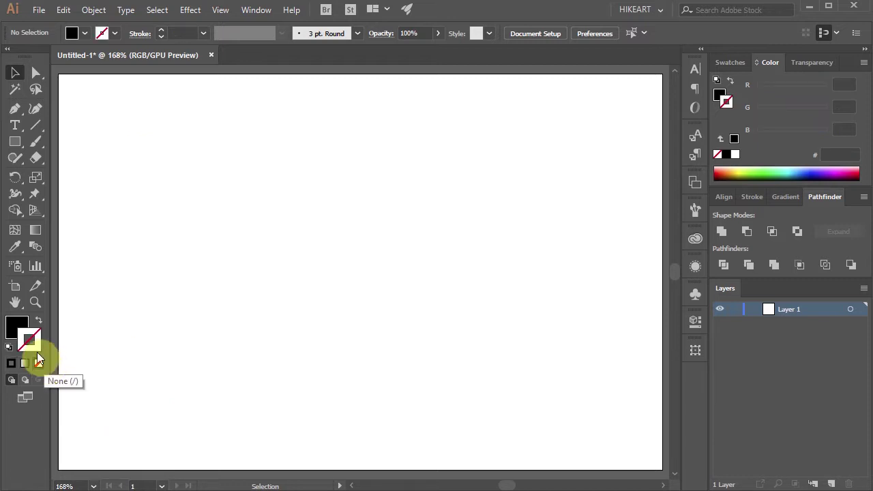
click(11, 327)
Step: Enter a 220 × 35 mm size for a new rectangle in the Rectangle dialog
key(m)
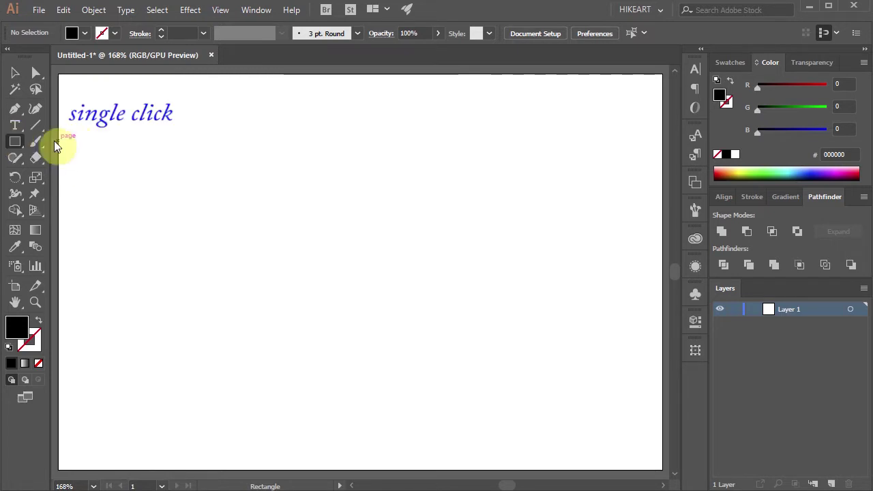
click(80, 142)
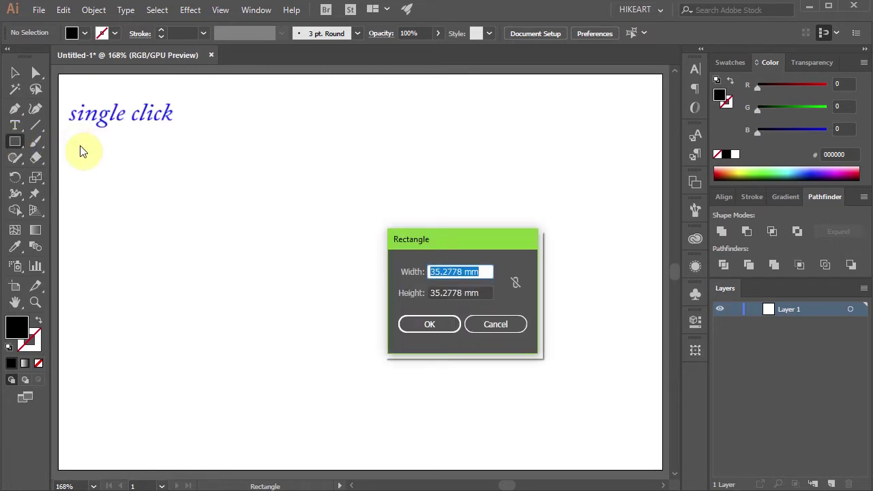
text(220)
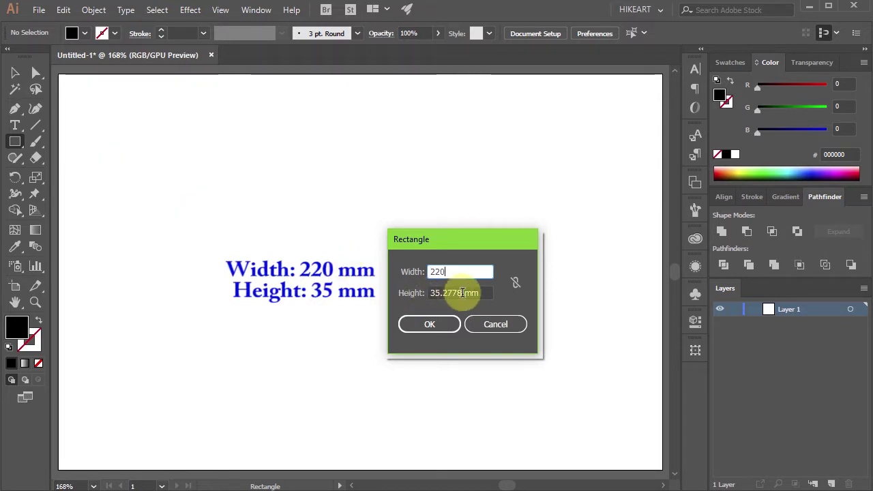
drag(464, 293, 408, 293)
key(BackSpace)
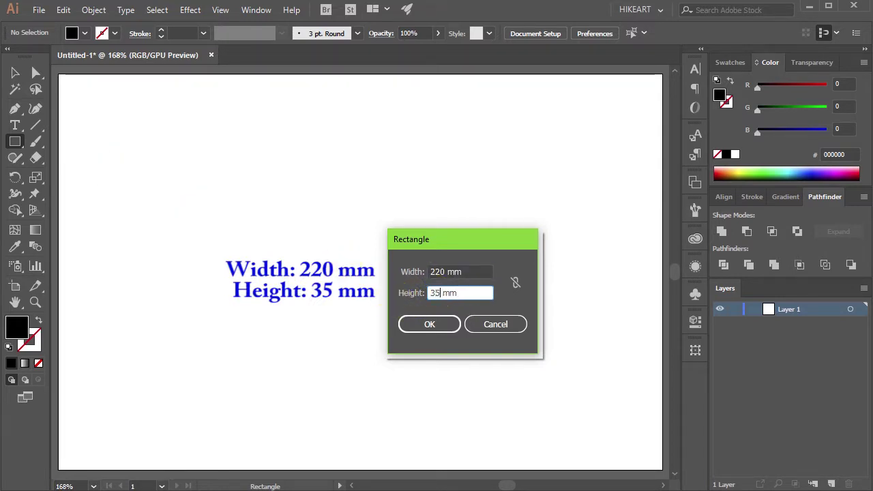
Step: Create the black bar, then add a 36 × 24 mm rectangle below it filled light green
click(450, 325)
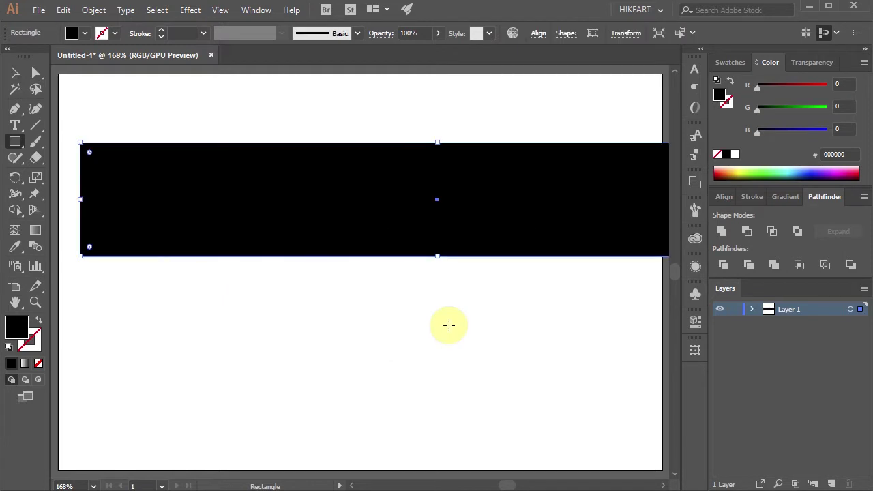
click(208, 327)
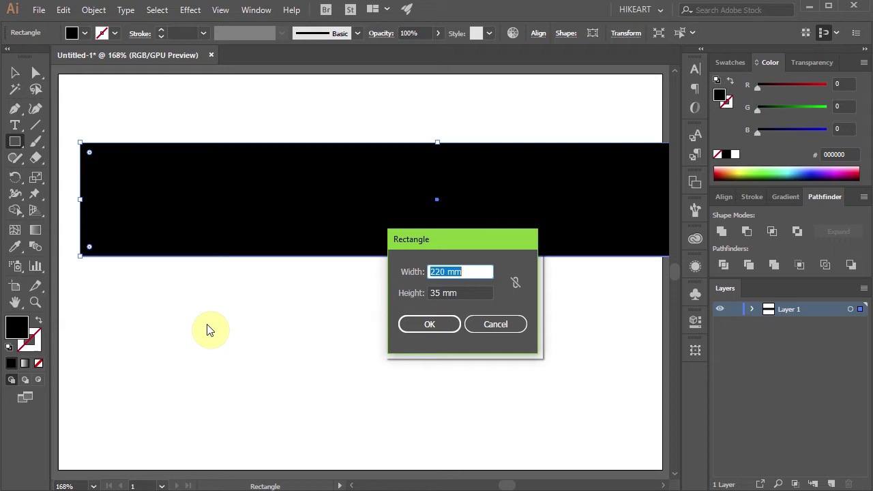
text(36)
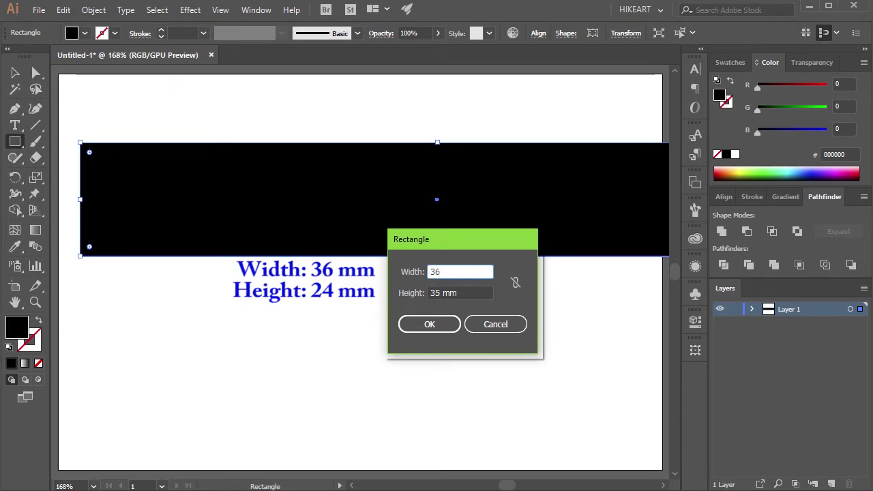
key(Tab)
text(24)
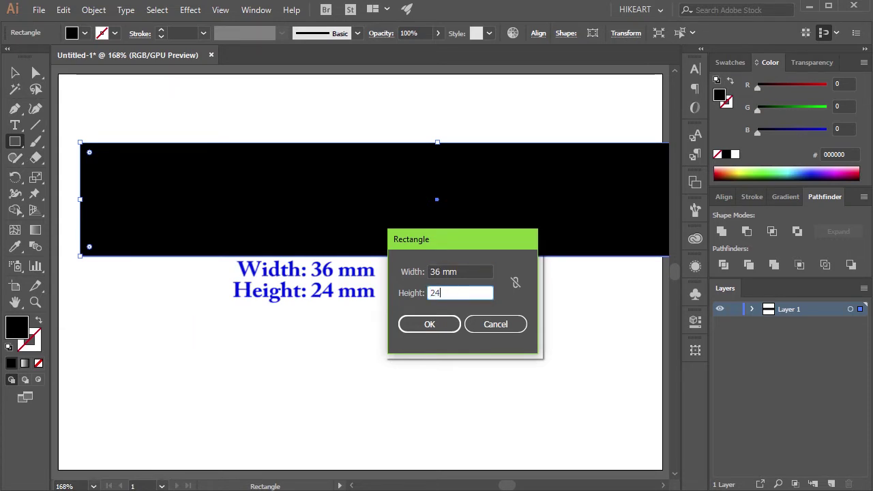
key(Return)
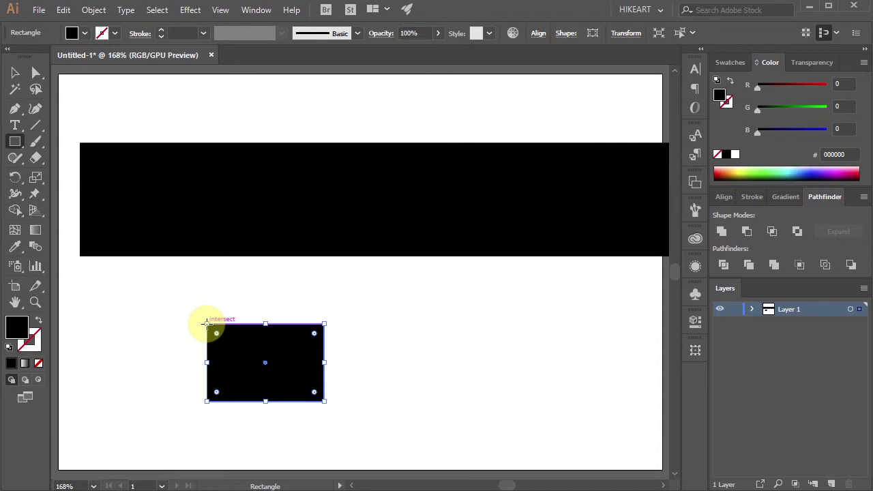
click(760, 167)
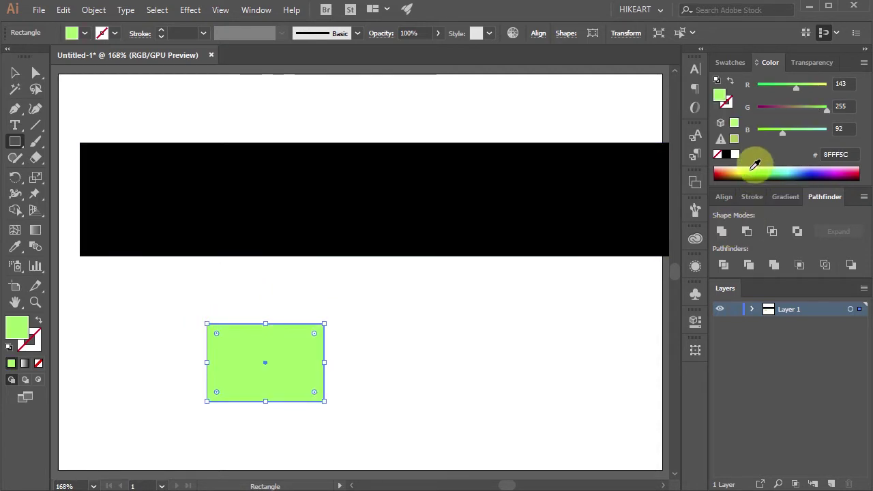
Step: Move the green rectangle onto the black bar and duplicate it rightward into a row with Ctrl+D
key(v)
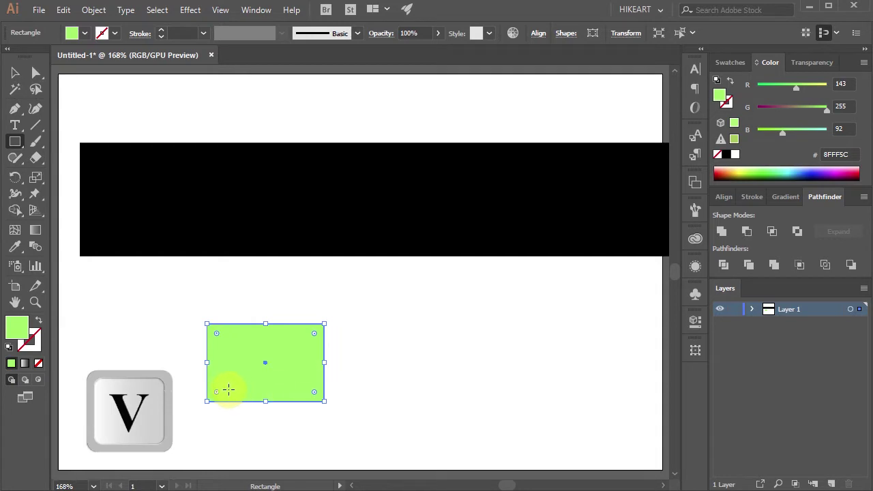
drag(257, 362, 276, 181)
click(148, 181)
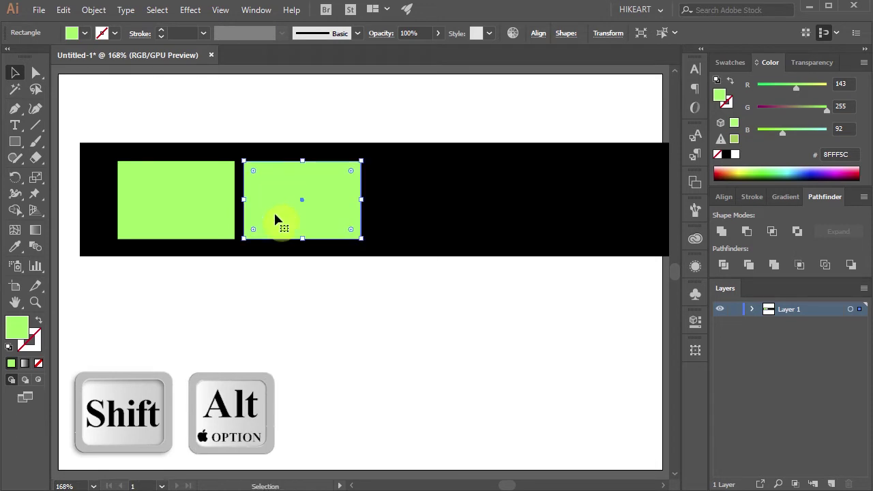
key(ctrl+minus)
drag(348, 325, 283, 318)
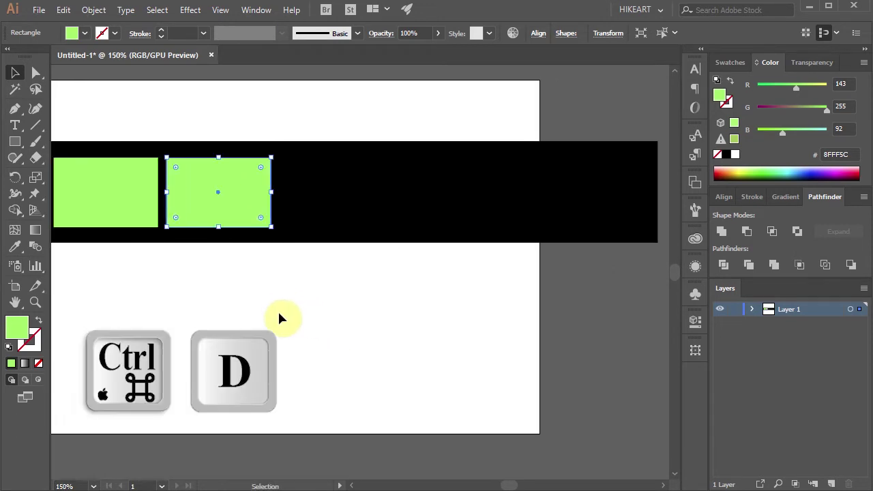
key(ctrl)
key(ctrl+d)
key(ctrl+d)
key(ctrl+d)
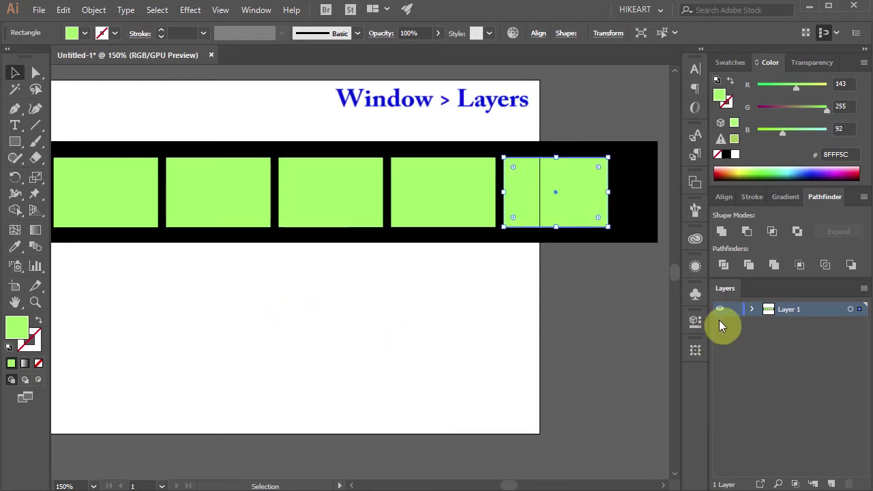
Step: Lock the green frame rectangles and the black bar in Layer 1's sublayers
click(751, 310)
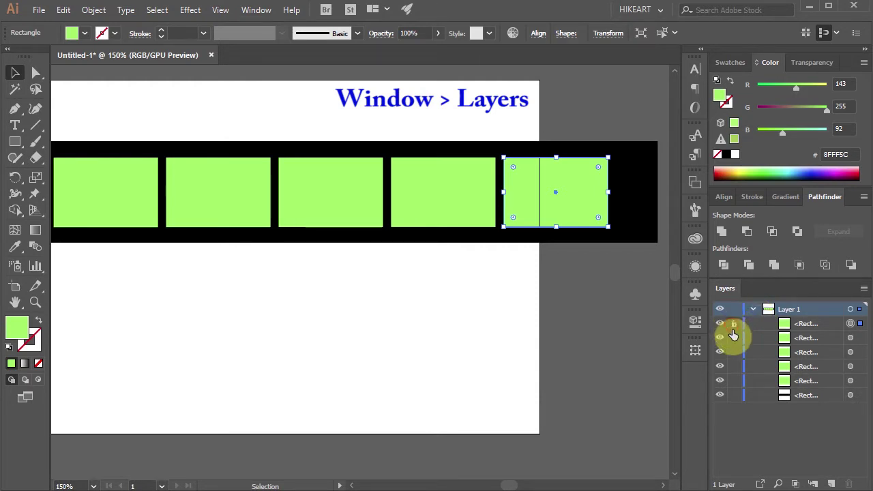
drag(734, 324, 736, 383)
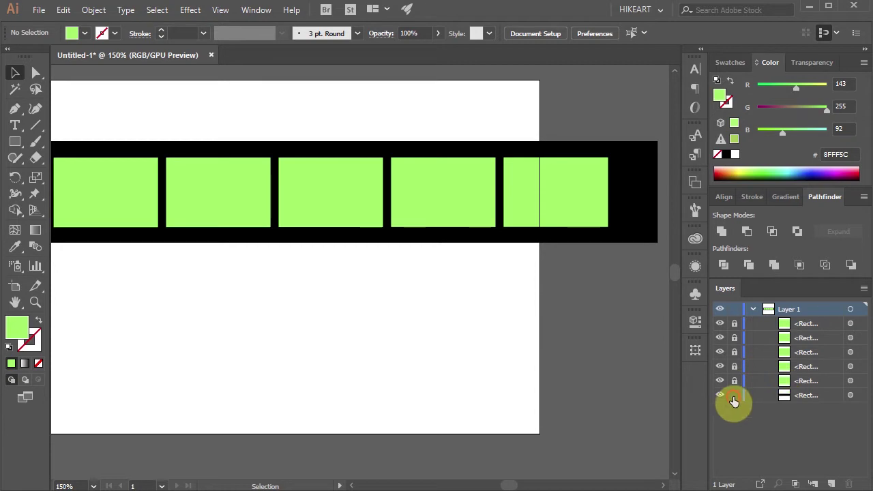
click(734, 395)
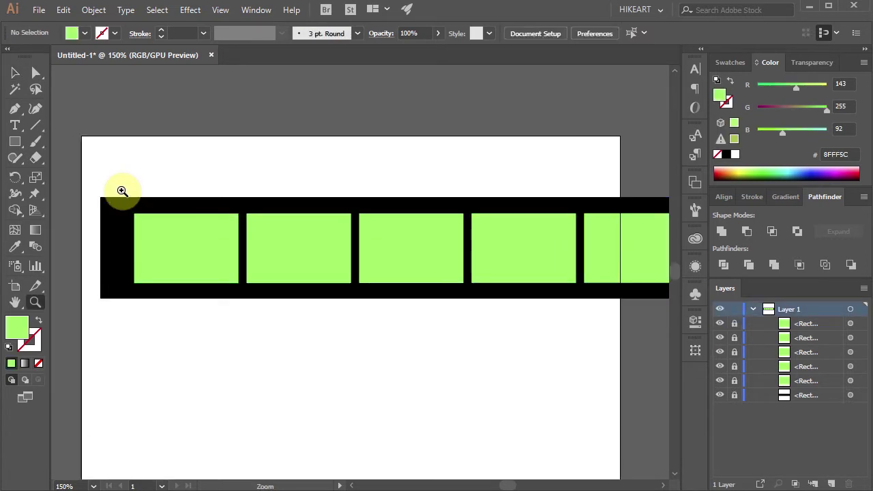
Step: Zoom on the strip's left end and draw a light-blue hole above the first frame with 0.7 mm corners
key(z)
drag(121, 191, 244, 229)
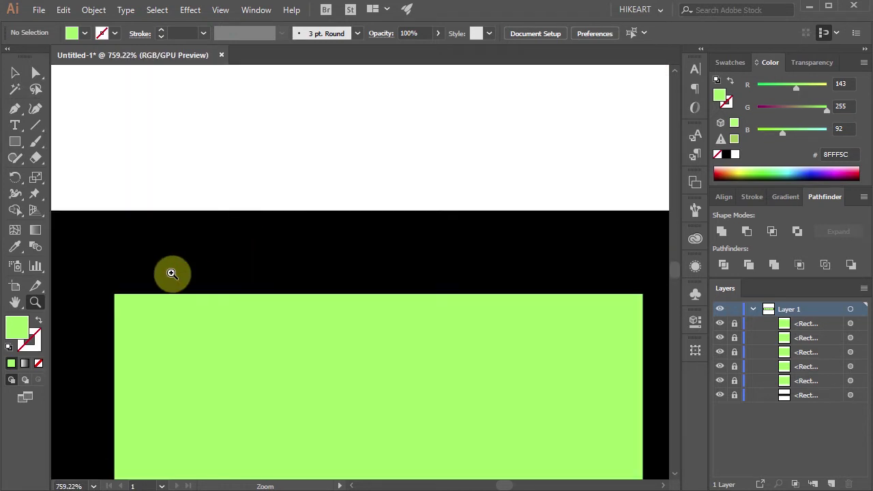
click(797, 170)
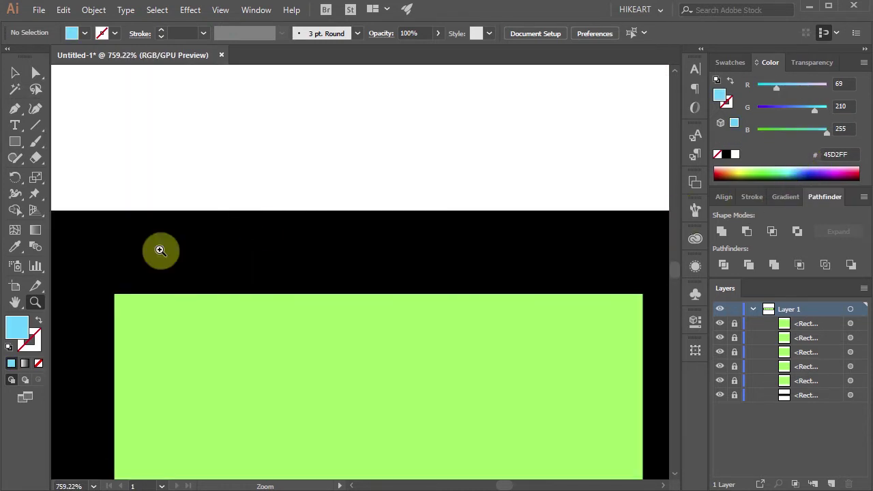
key(m)
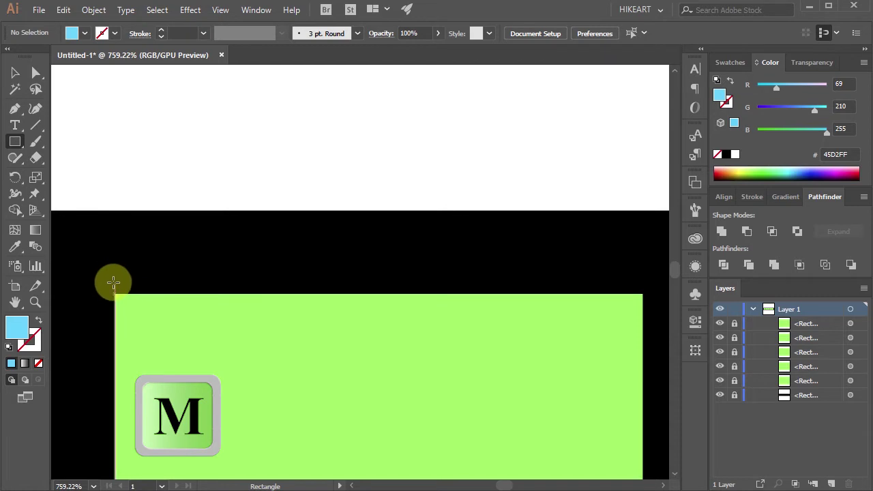
drag(113, 281, 151, 221)
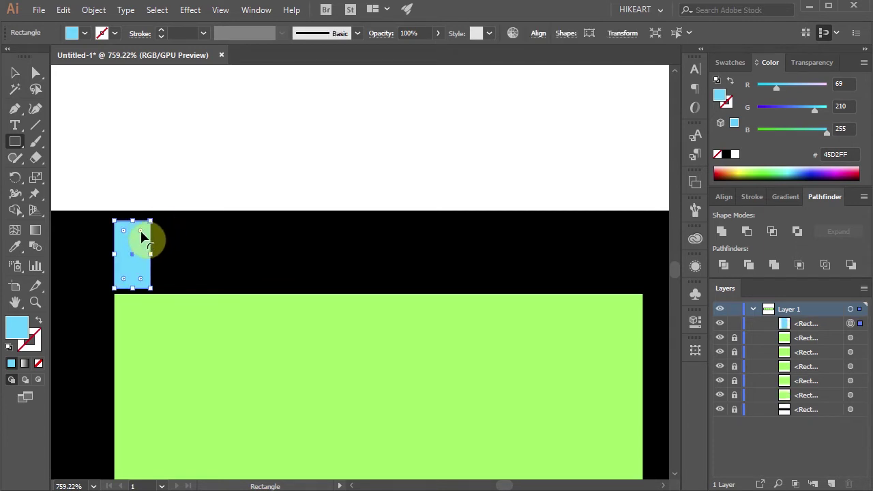
drag(141, 235, 140, 232)
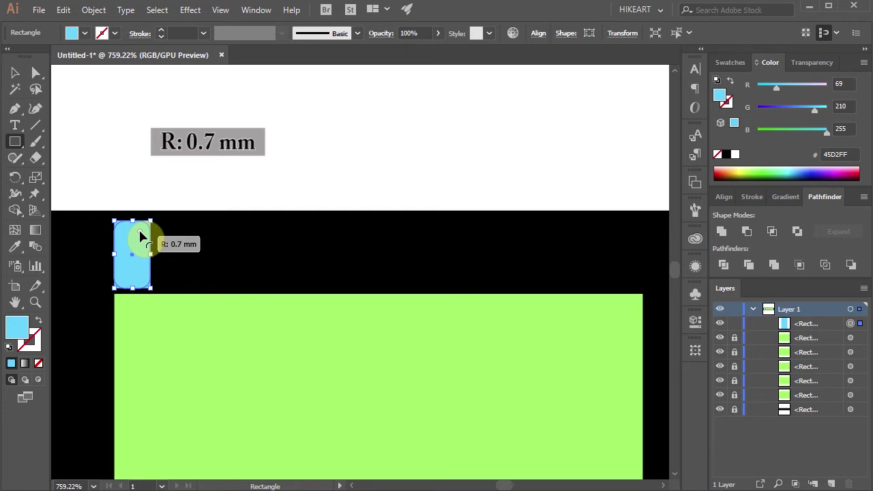
Step: Copy the rounded sprocket hole horizontally to the right end of the black bar
key(v)
click(131, 244)
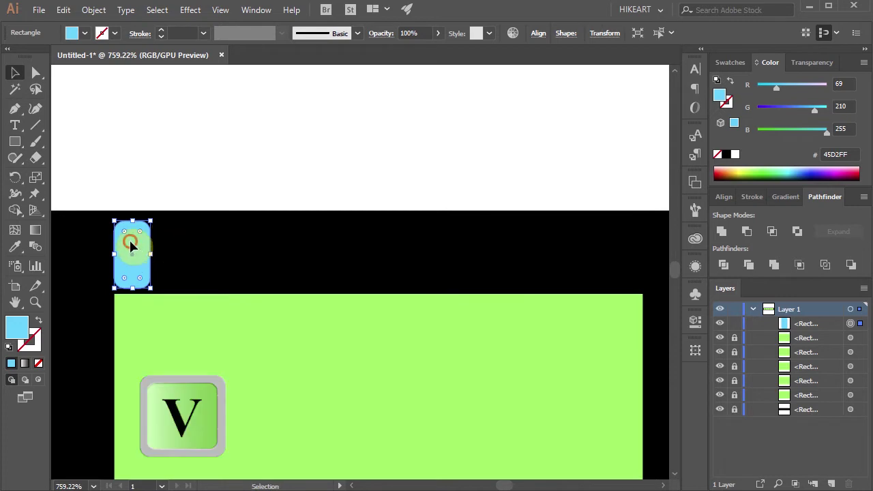
drag(131, 244, 626, 251)
key(shift)
key(alt)
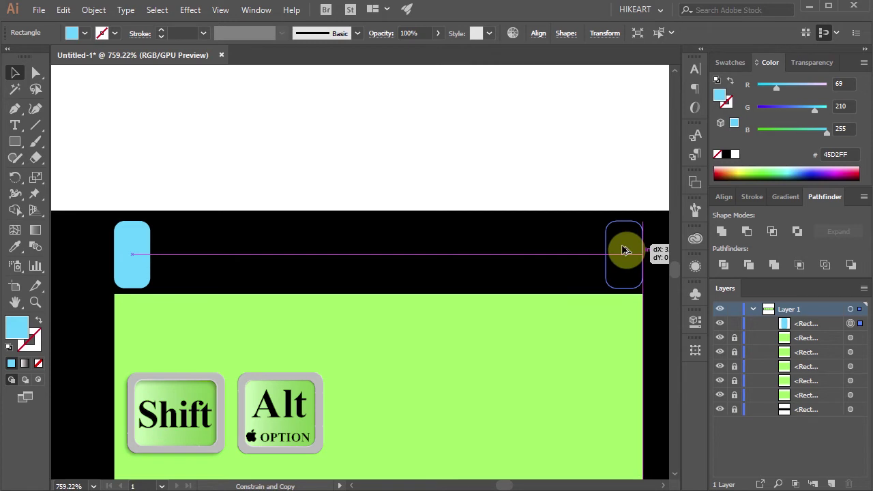
drag(625, 250, 623, 251)
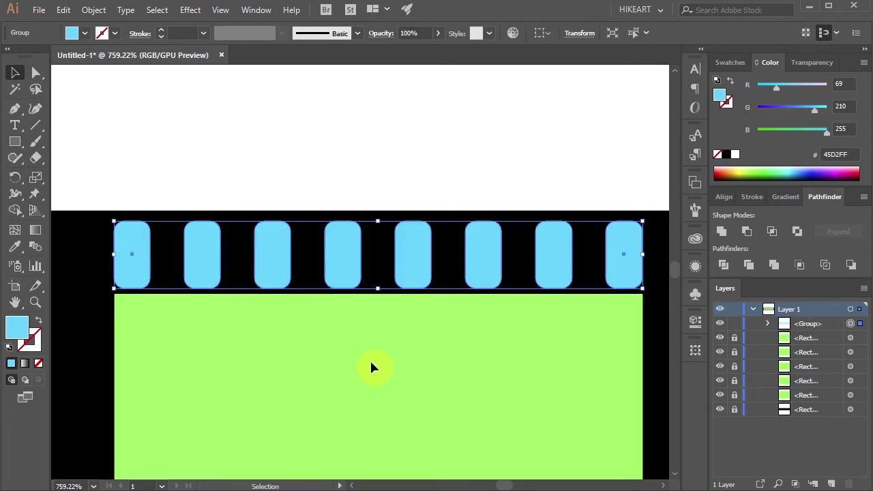
Step: Select the two end holes and set Blend Options spacing to 6 Specified Steps
key(ctrl+z)
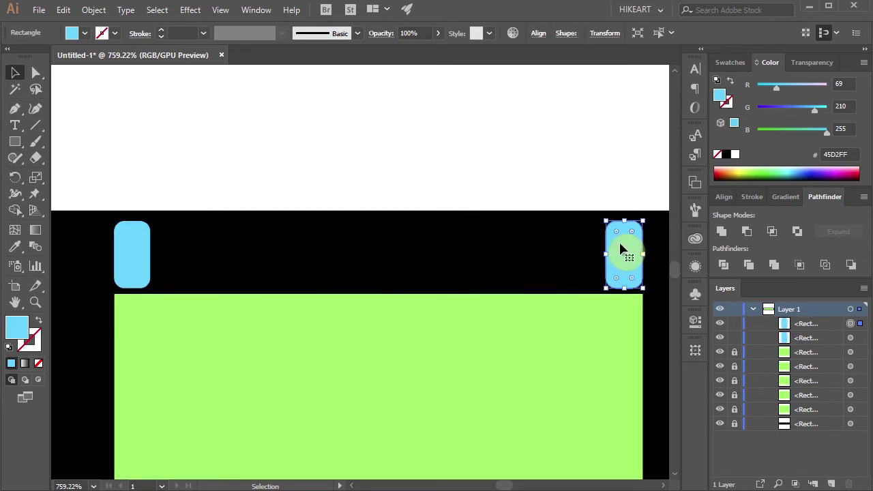
shift+click(140, 245)
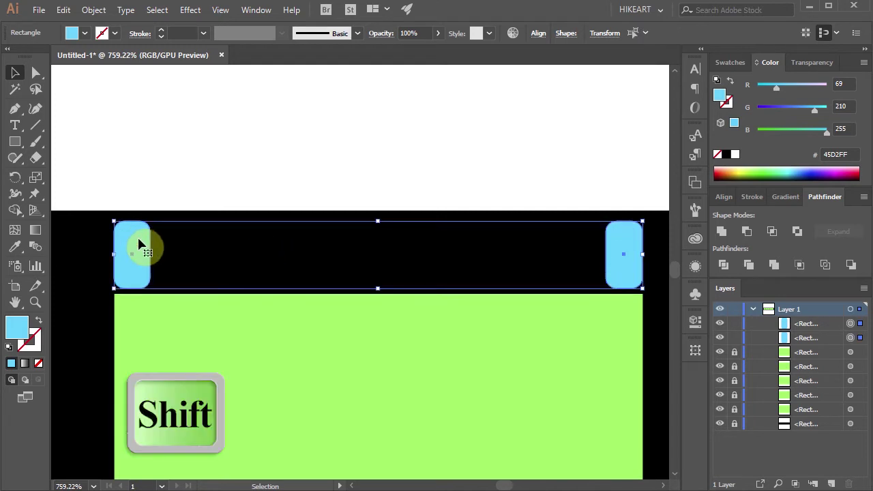
click(94, 9)
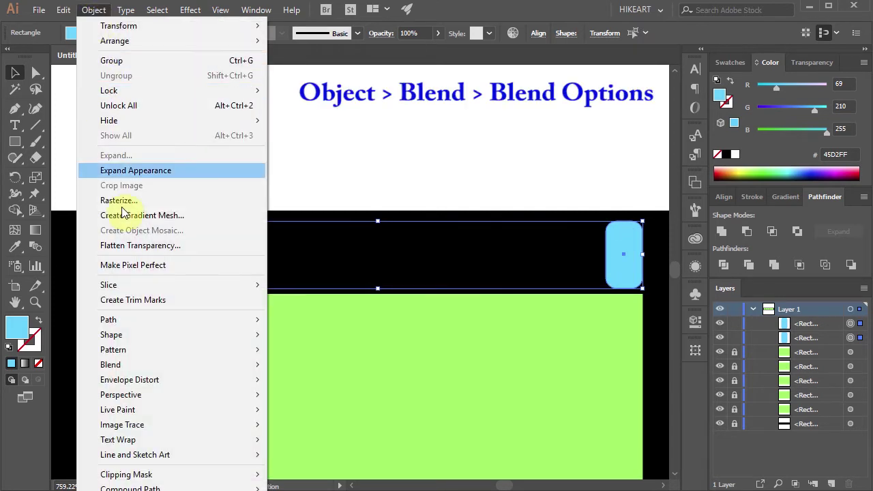
mouse_move(136, 365)
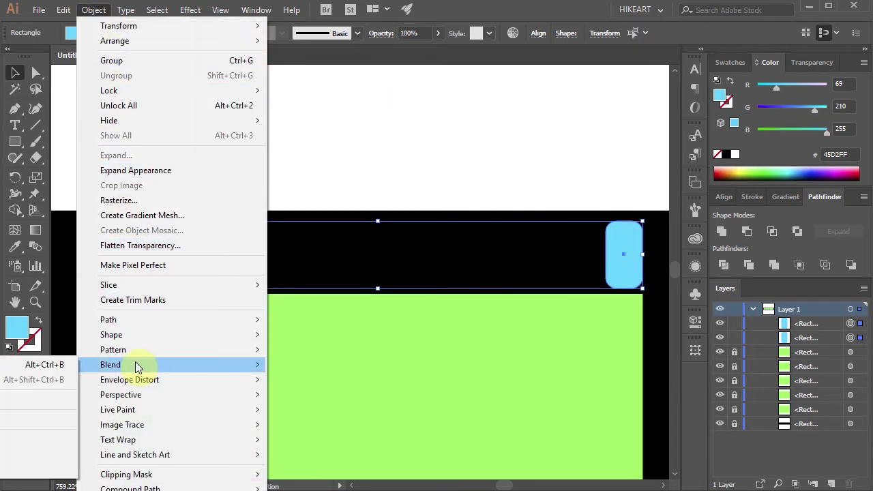
click(22, 401)
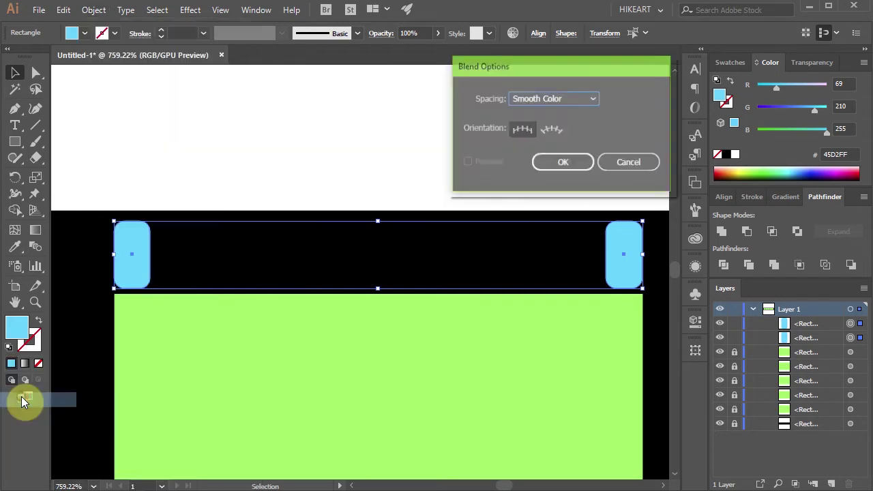
click(592, 99)
click(582, 129)
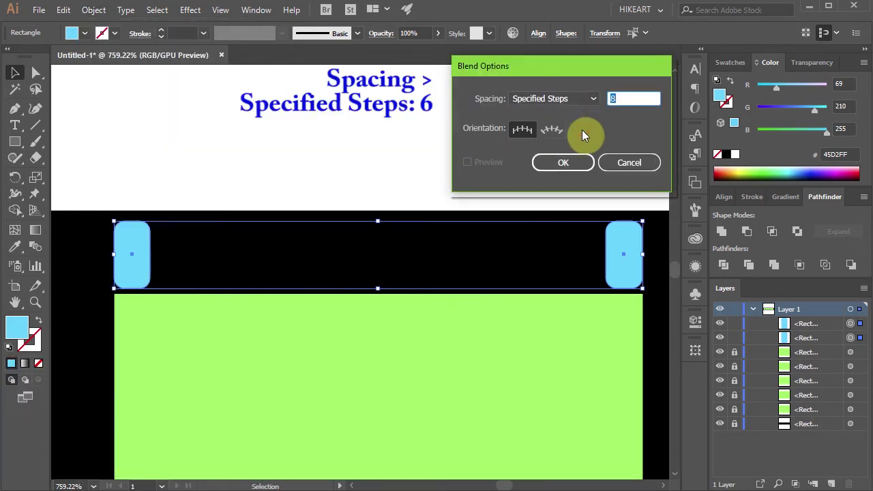
text(6)
click(589, 161)
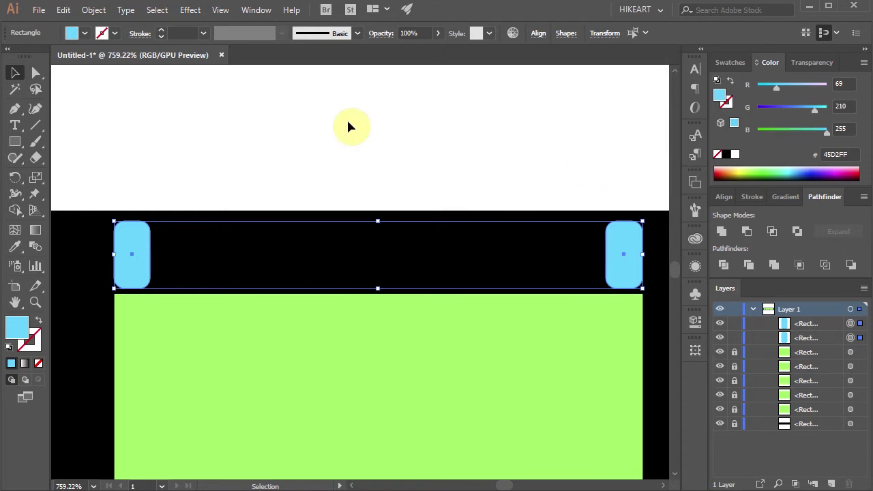
Step: Make the blend between the two rounded rectangles
click(95, 10)
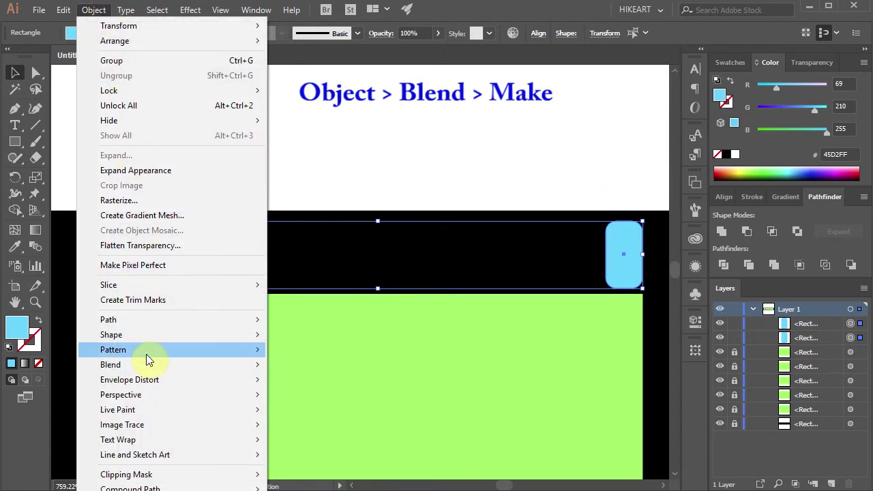
mouse_move(148, 368)
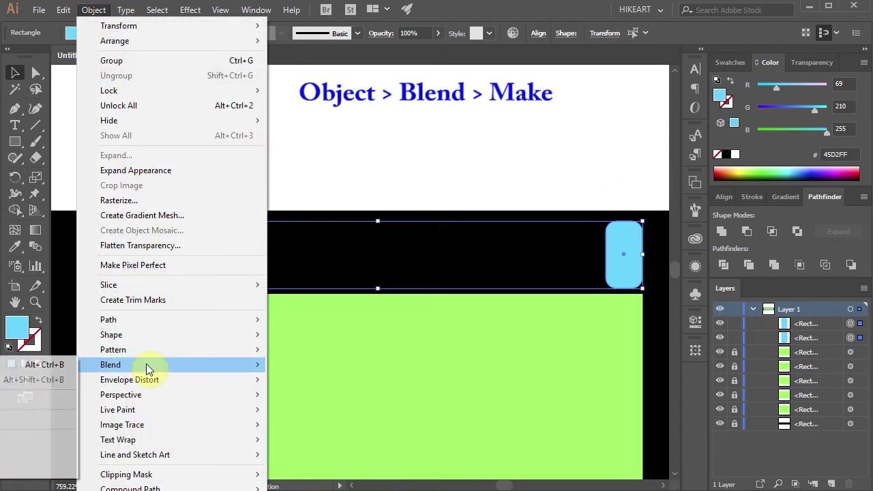
click(33, 365)
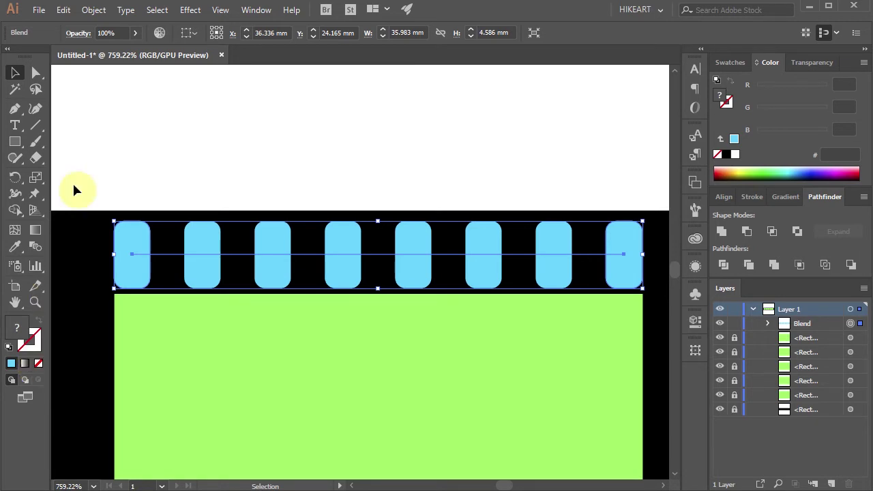
Step: Expand the blend's appearance, then expand it into a group of separate hole shapes
click(95, 11)
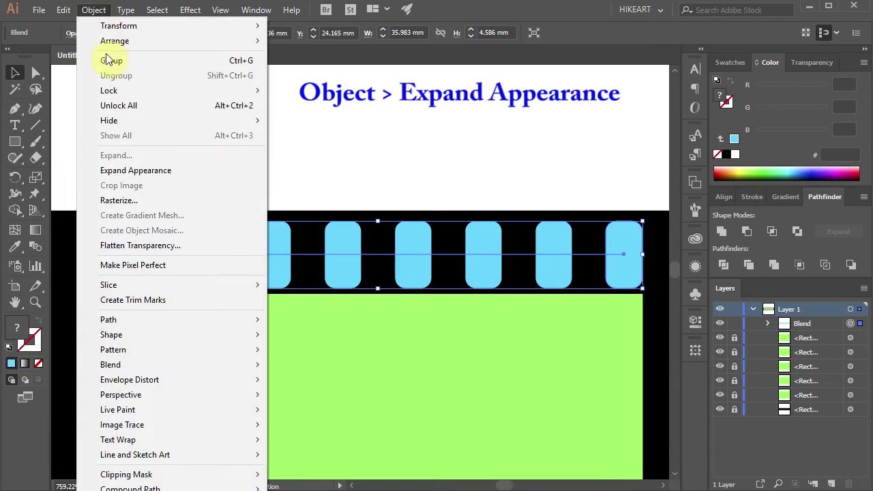
click(148, 171)
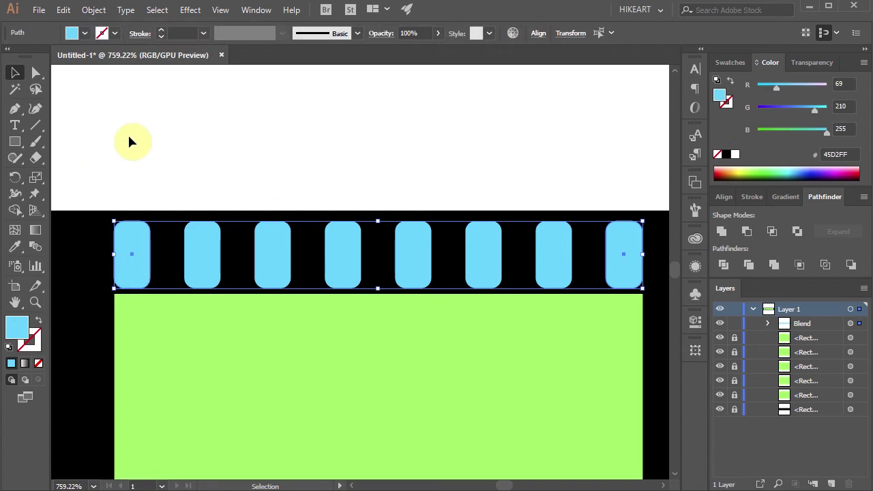
click(94, 11)
click(136, 161)
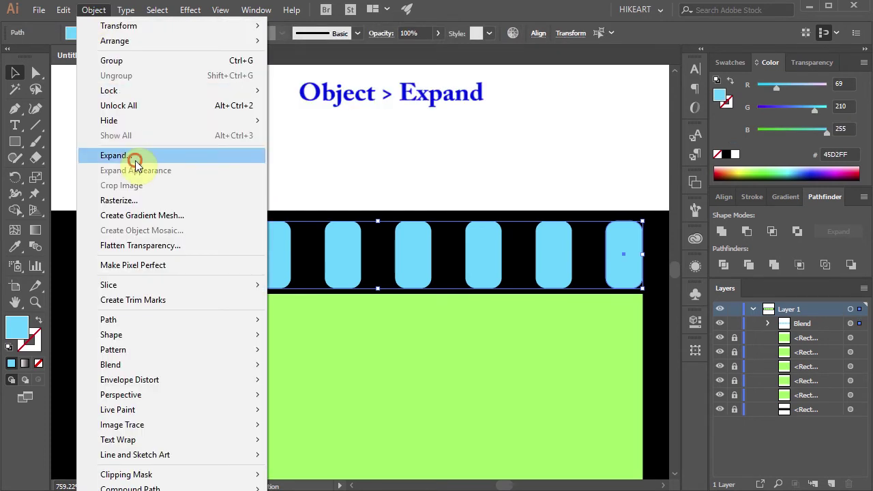
click(345, 375)
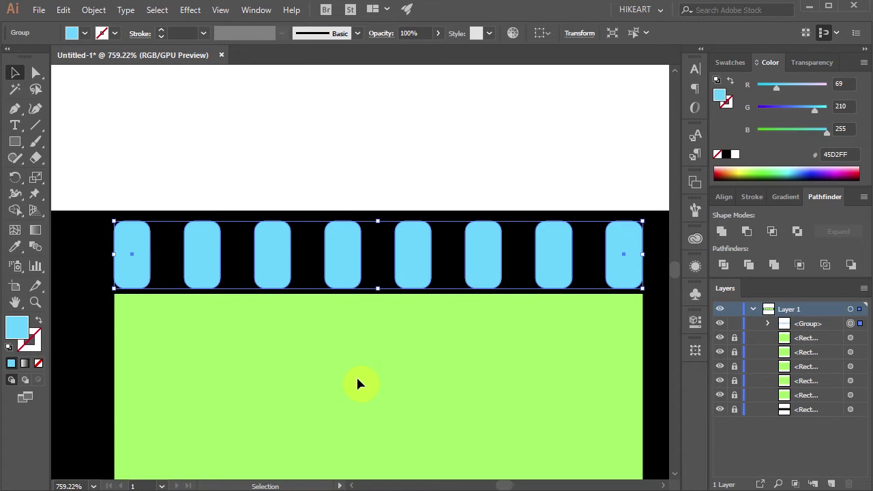
Step: Copy the sprocket row over each following frame, repeating with Ctrl+D across the top band
key(ctrl+minus)
key(ctrl+minus)
key(ctrl+minus)
key(ctrl+minus)
key(ctrl+minus)
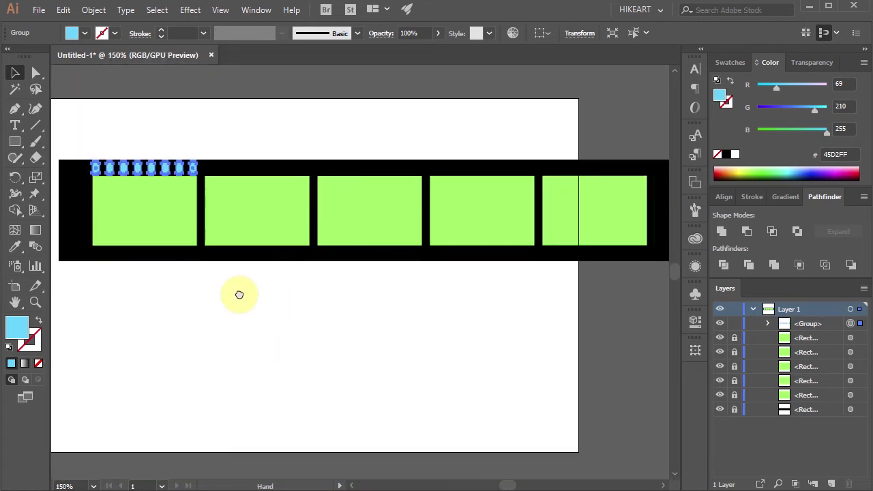
key(ctrl+d)
key(ctrl+d)
key(ctrl+d)
key(ctrl+d)
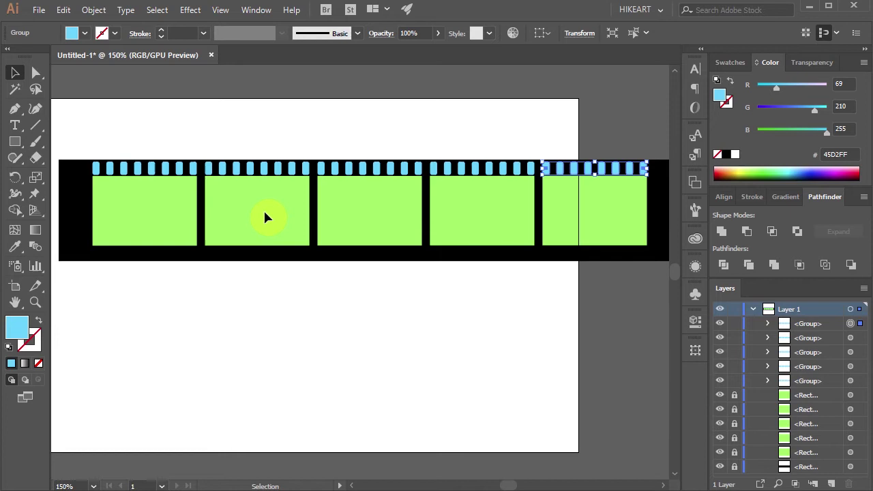
key(ctrl+z)
key(ctrl+z)
key(ctrl+z)
key(ctrl+z)
key(ctrl+a)
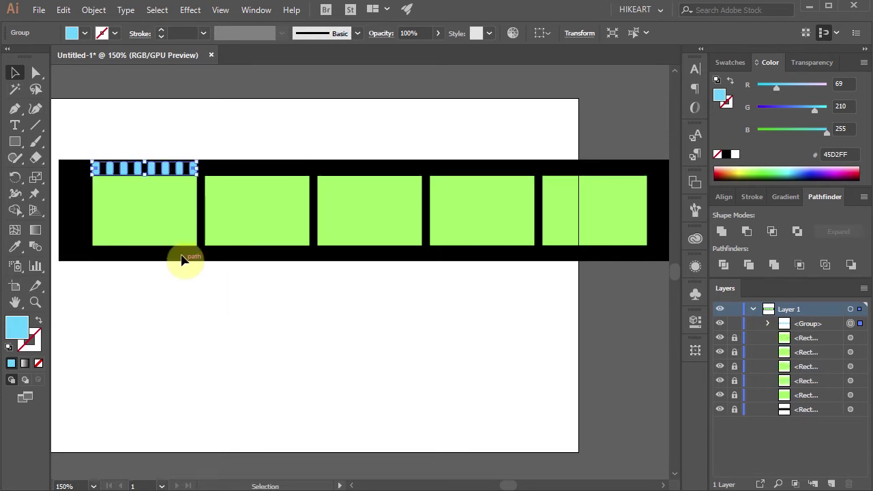
key(shift)
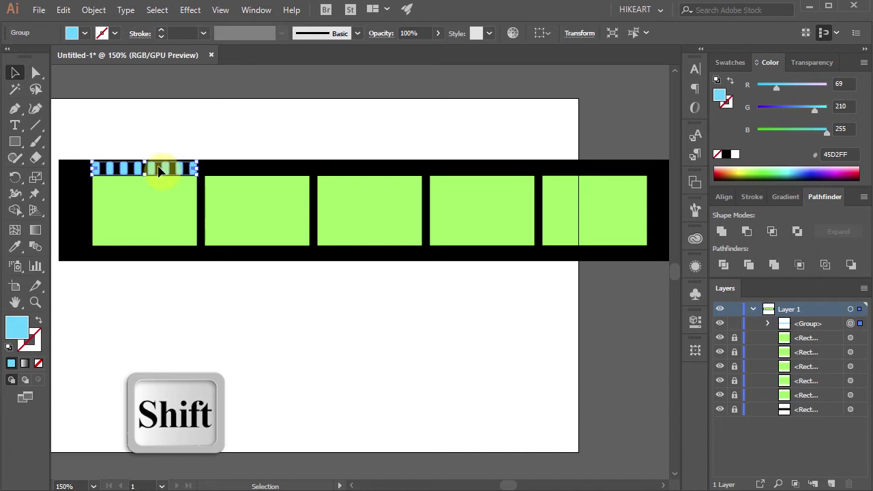
key(alt)
drag(157, 171, 261, 194)
key(ctrl+d)
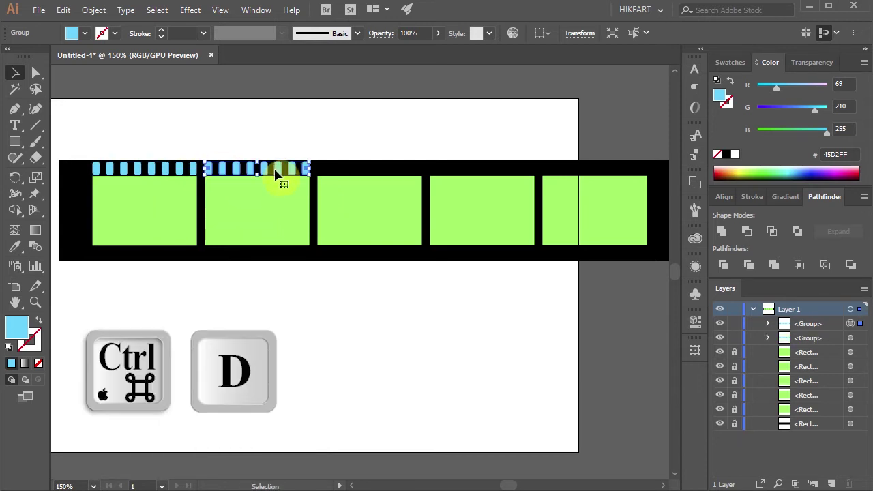
key(ctrl)
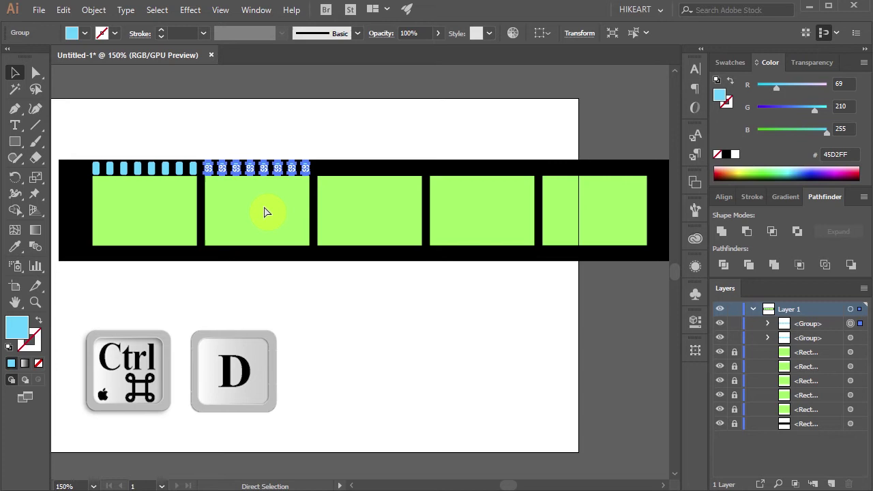
key(ctrl+d)
key(ctrl+d)
key(ctrl+d)
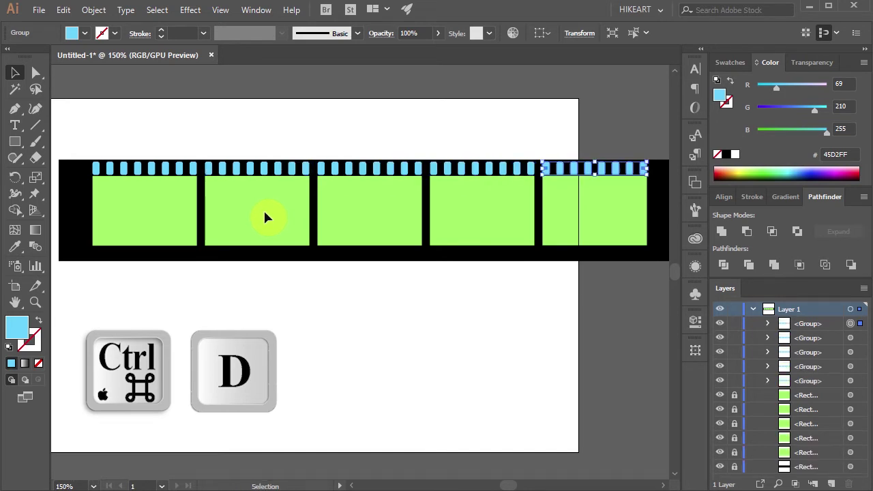
Step: Copy the whole top sprocket row down to the bottom edge, then select all and press Ctrl+8
drag(77, 137, 653, 189)
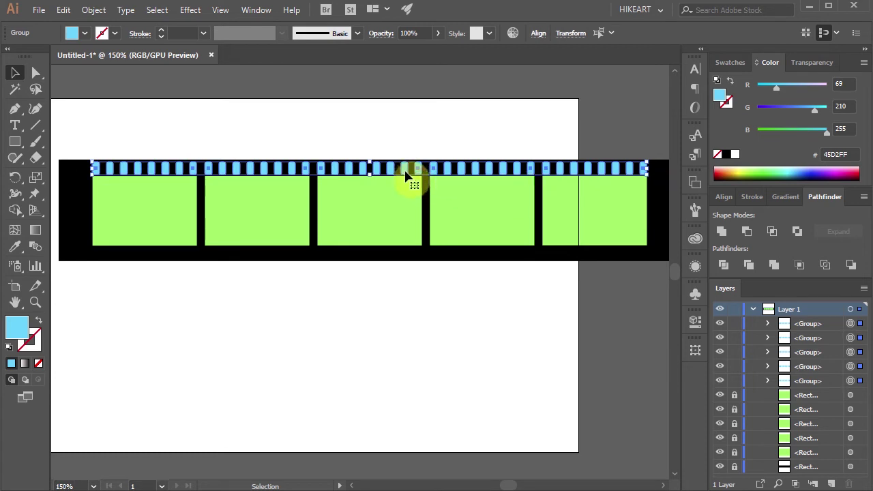
drag(406, 173, 405, 258)
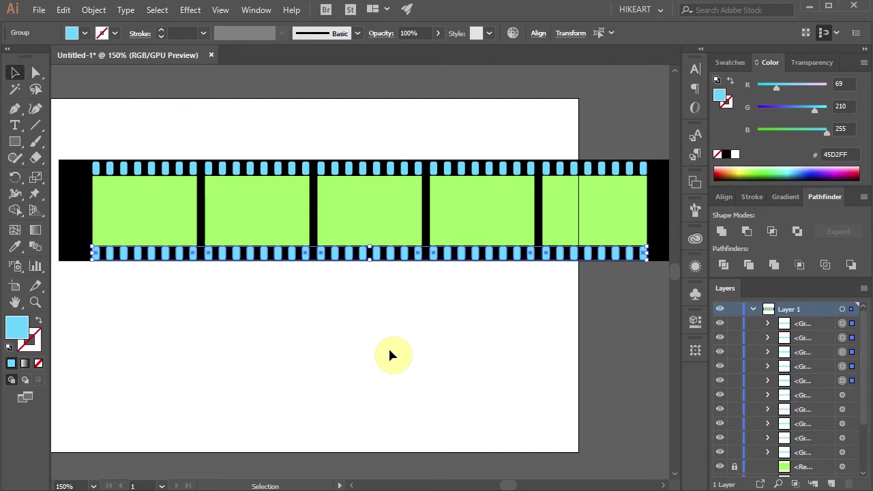
key(ctrl+a)
key(ctrl+8)
Step: Punch the holes from the film with Pathfinder Minus Front, then move it below the green frames
scroll(824, 340, down, 3)
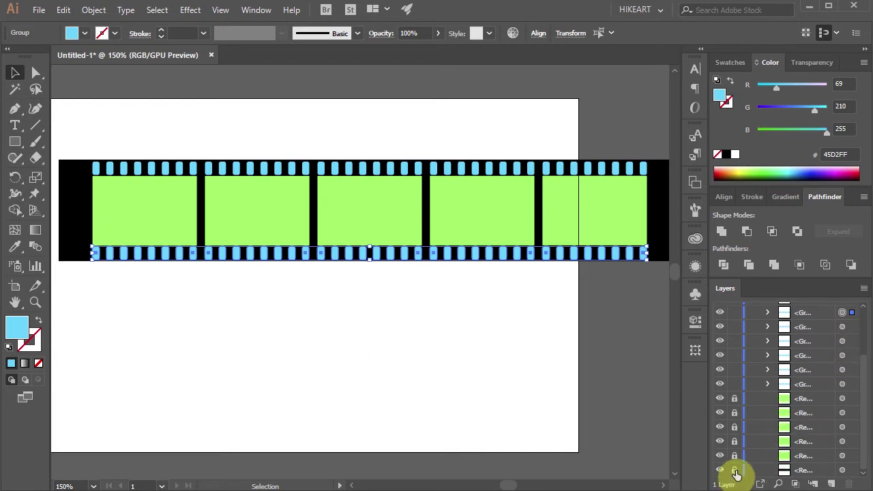
click(841, 470)
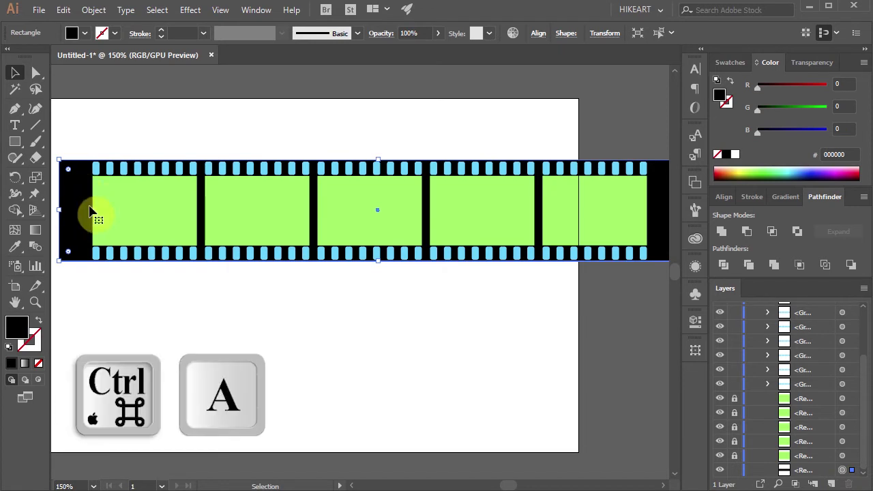
key(ctrl+a)
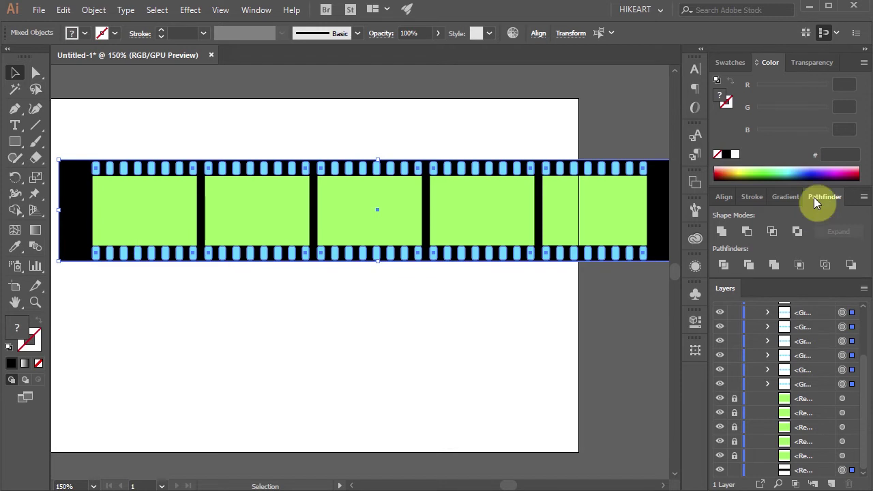
click(256, 10)
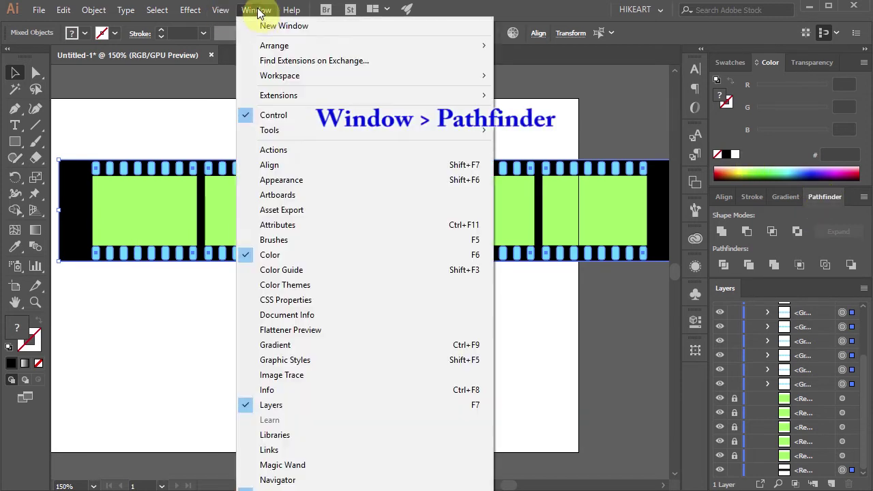
click(818, 196)
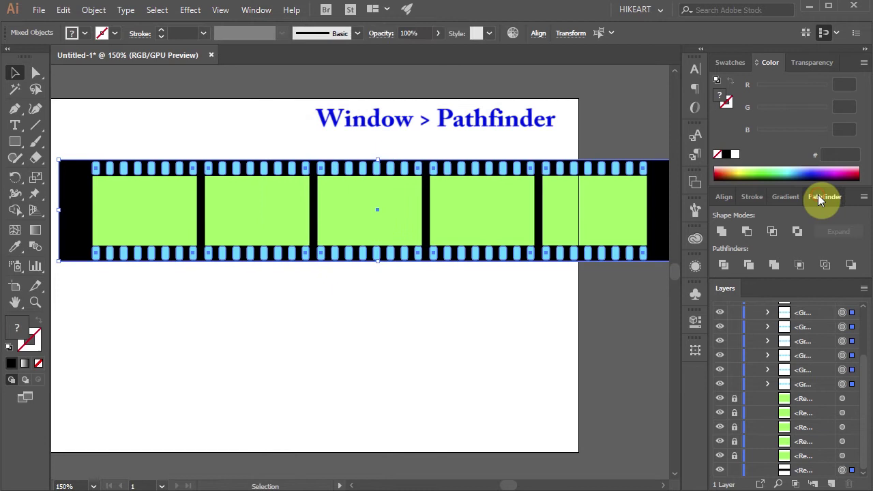
click(750, 230)
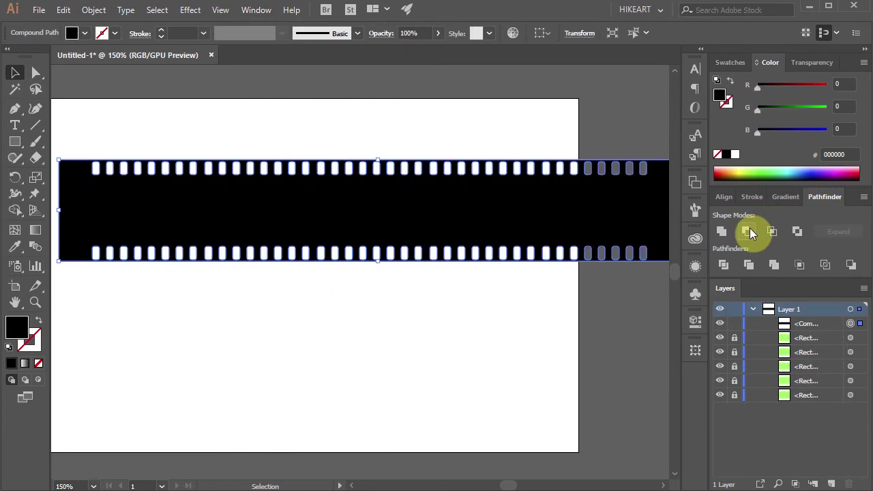
click(821, 325)
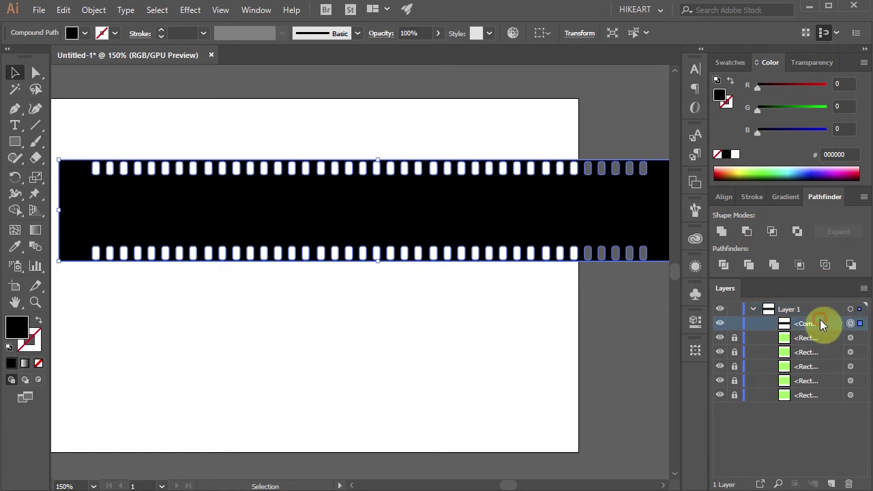
drag(832, 323, 831, 404)
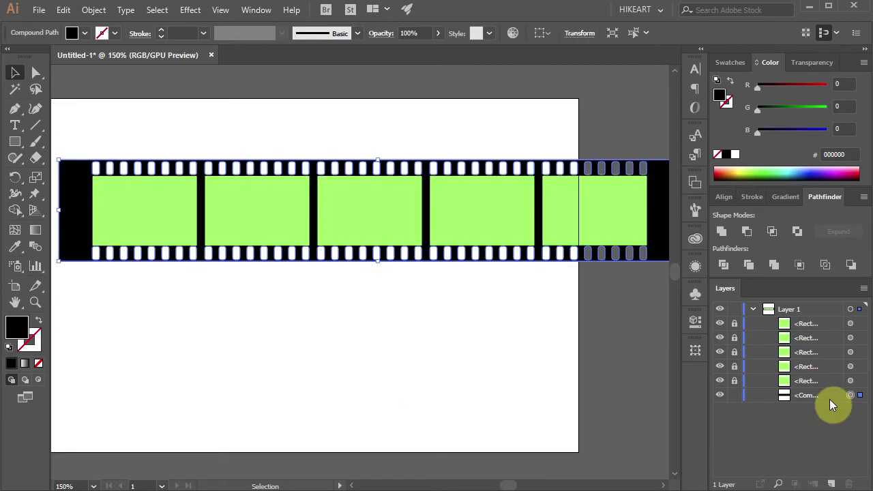
Step: Unlock all five green film frames in the Layers panel
click(734, 323)
click(735, 338)
click(735, 352)
click(734, 366)
click(735, 381)
Step: Select the first green frame and set Draw Inside mode on it
key(z)
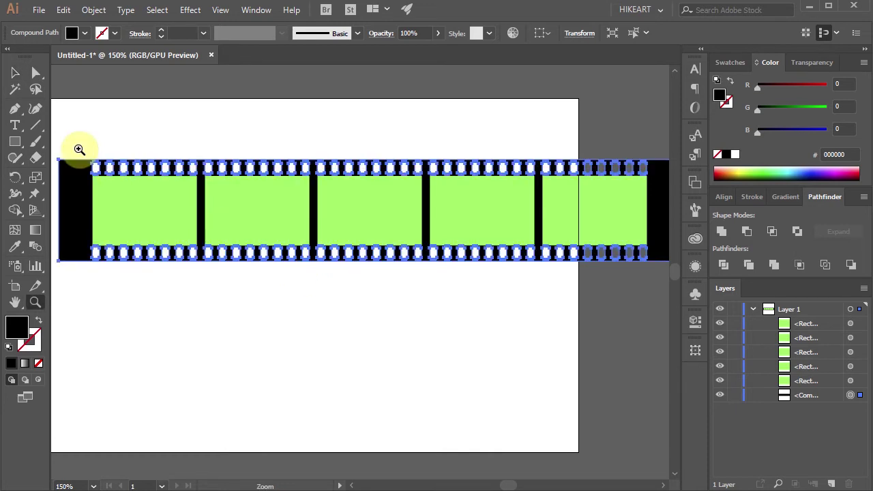
drag(79, 145, 317, 275)
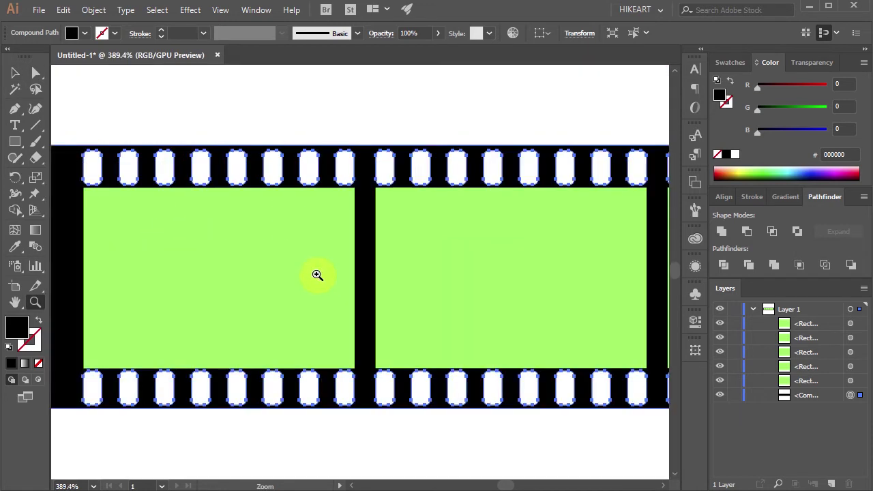
key(v)
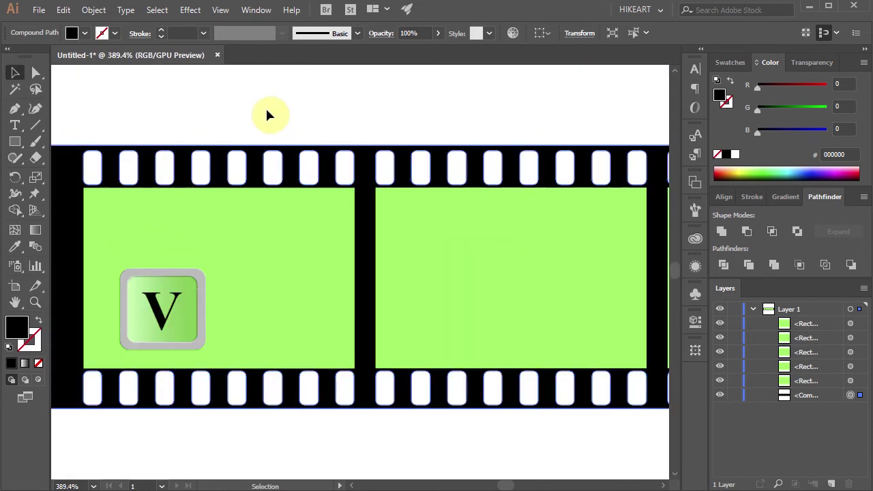
click(267, 111)
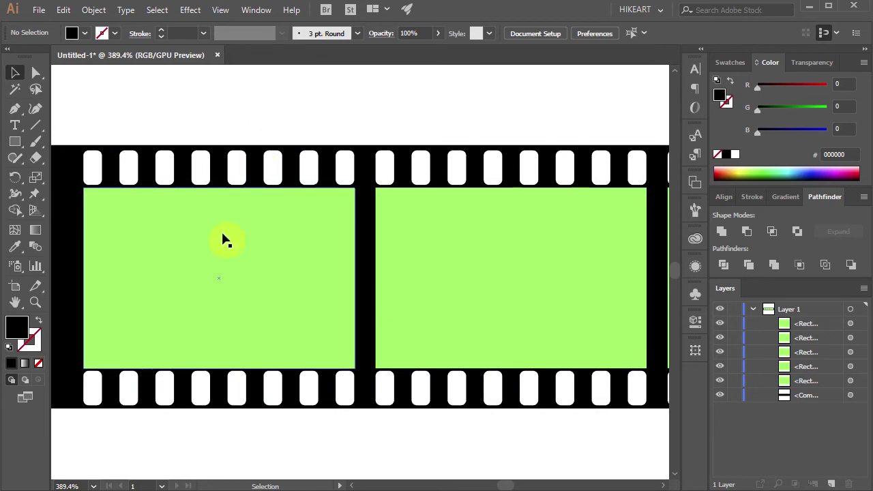
click(179, 235)
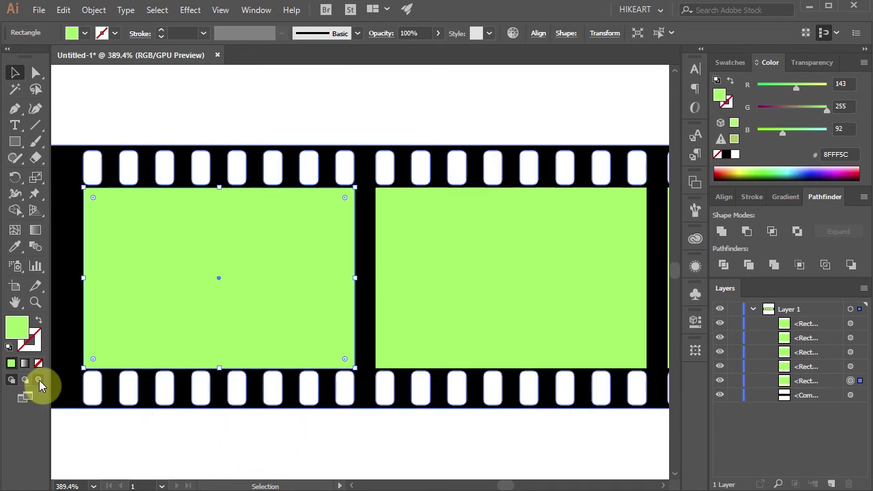
click(39, 380)
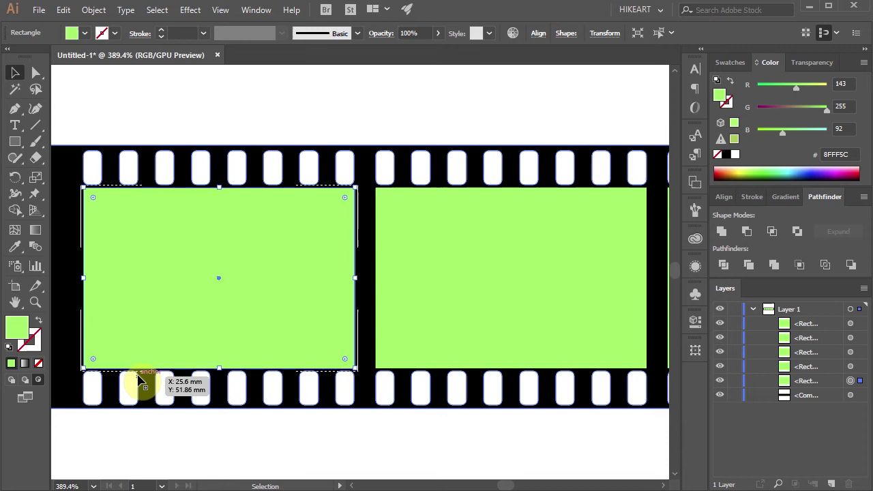
Step: Place IMG_3860.jpg sized over the first frame, then return to Draw Normal
click(38, 10)
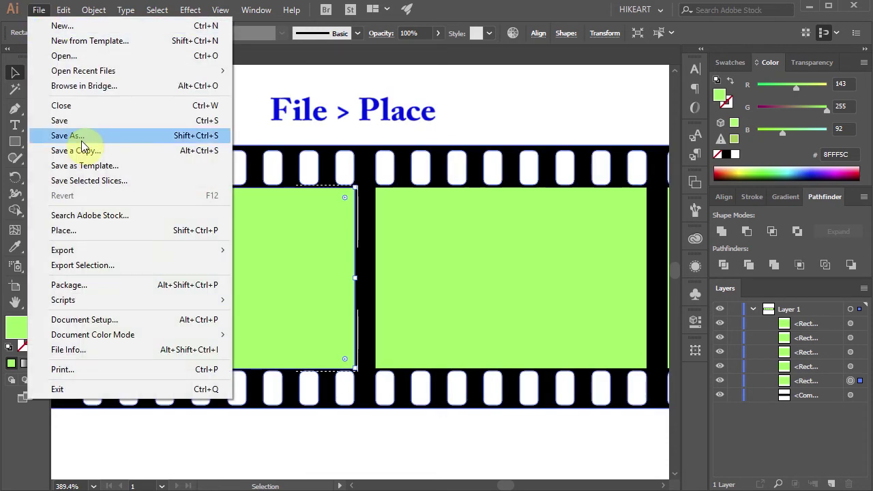
click(97, 230)
click(451, 166)
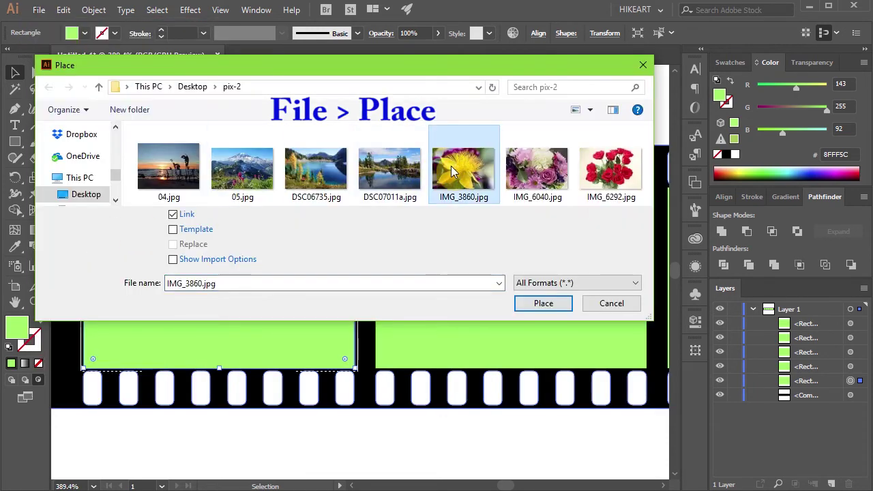
click(535, 304)
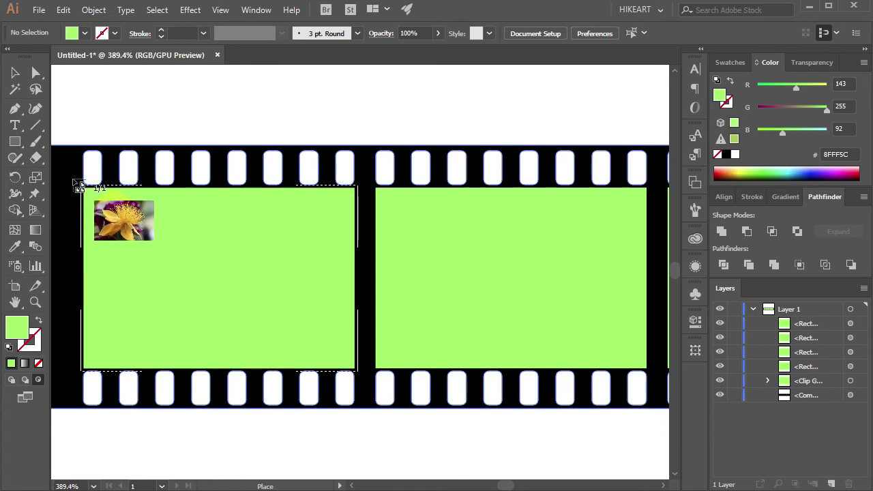
mouse_move(73, 182)
mouse_down()
mouse_move(179, 294)
mouse_move(363, 415)
mouse_up()
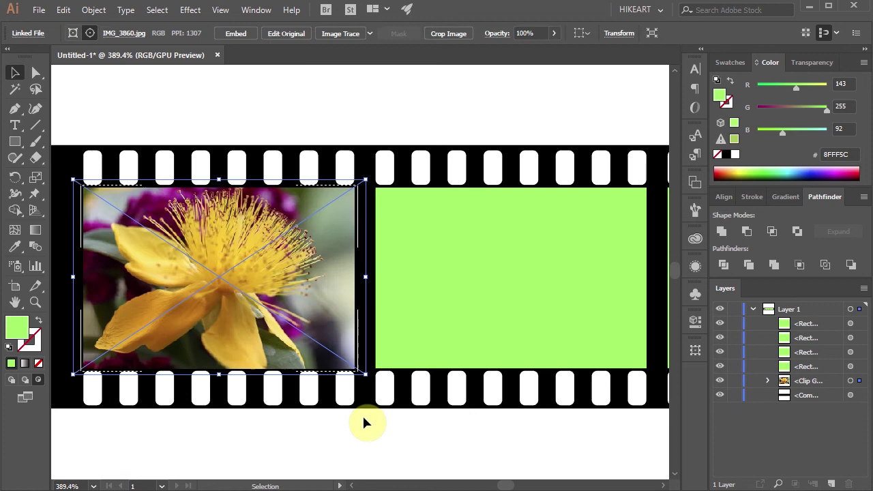
click(309, 439)
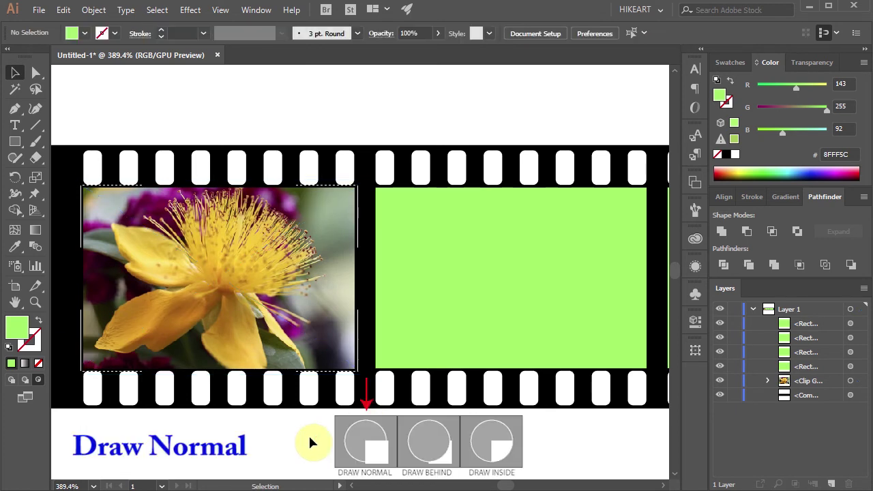
click(12, 383)
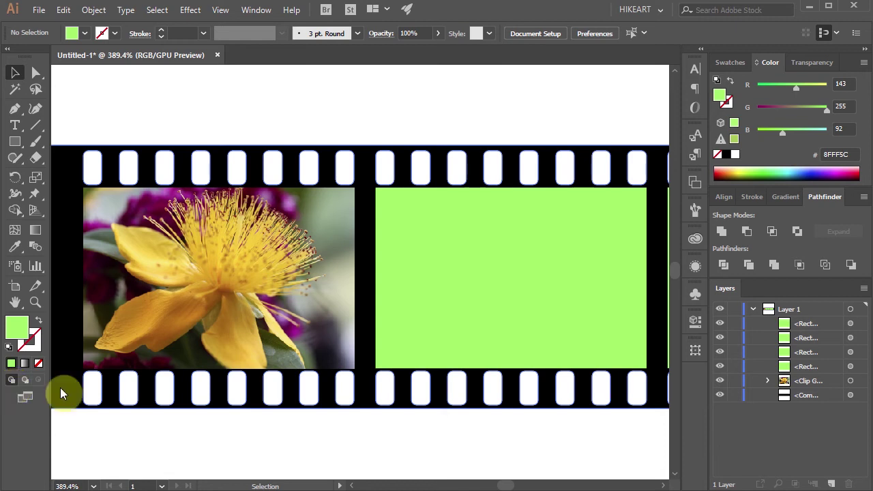
Step: Place the mountain photo 05.jpg inside the second green frame
click(469, 273)
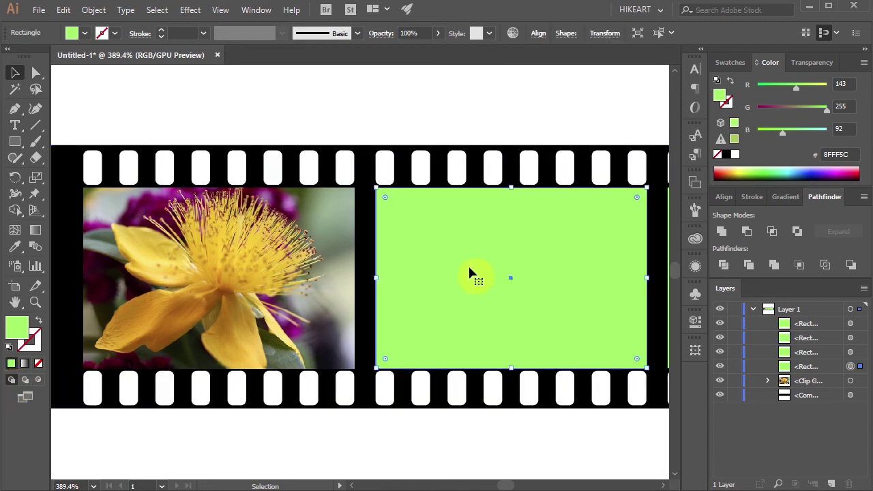
click(37, 386)
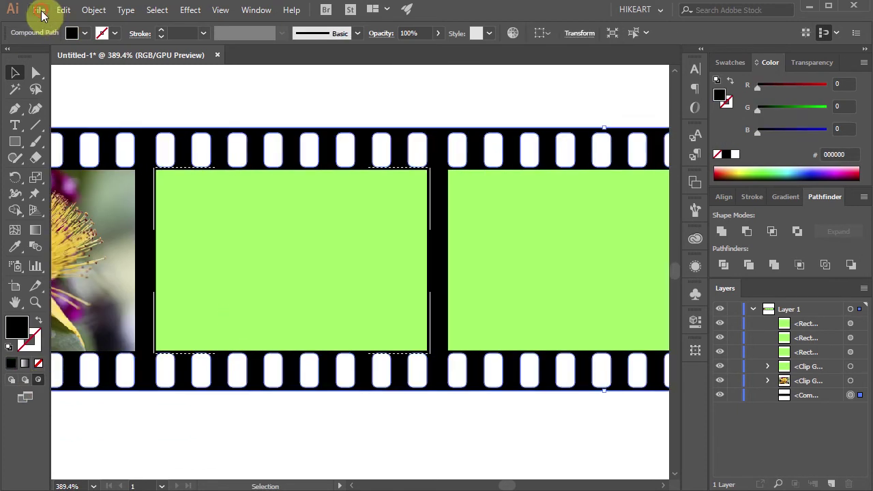
click(39, 10)
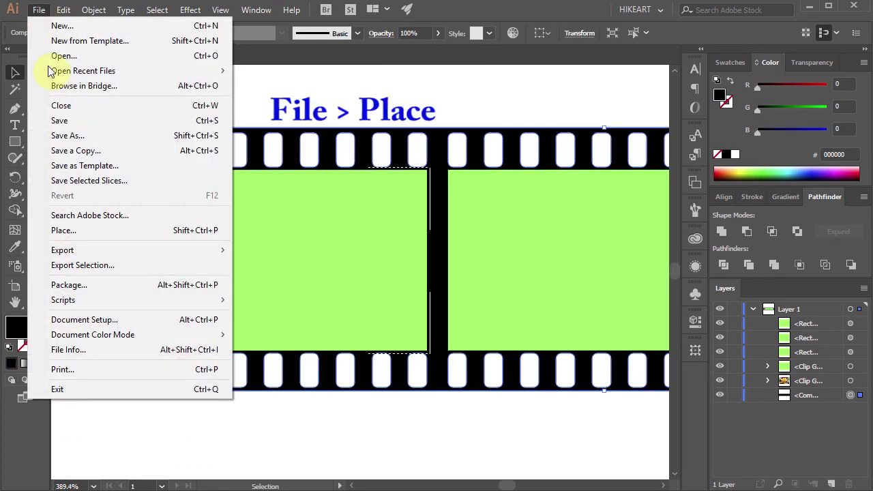
click(69, 230)
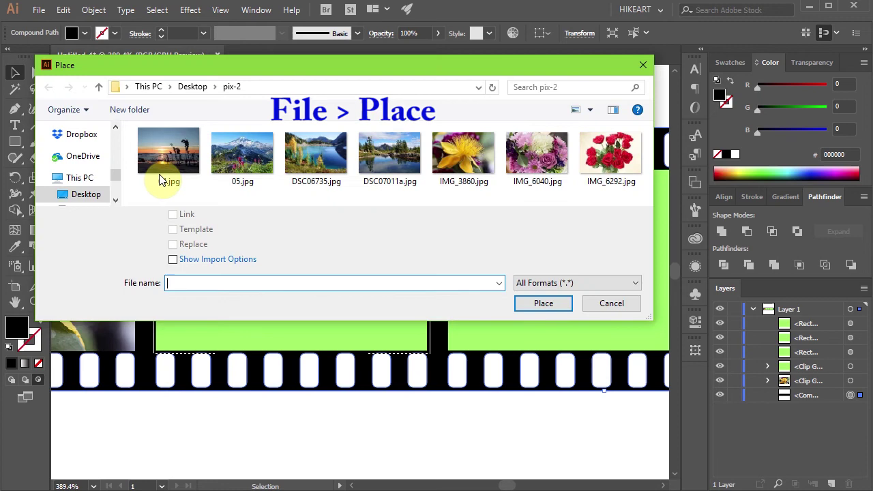
click(242, 156)
click(534, 304)
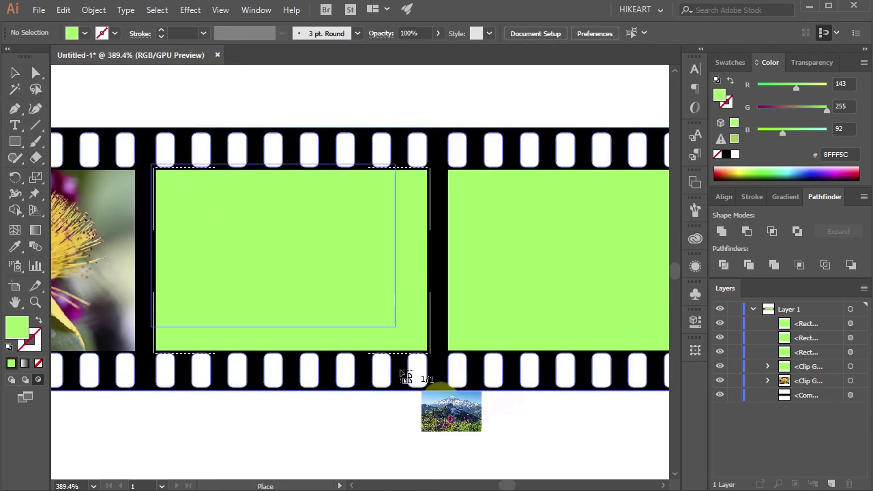
click(389, 449)
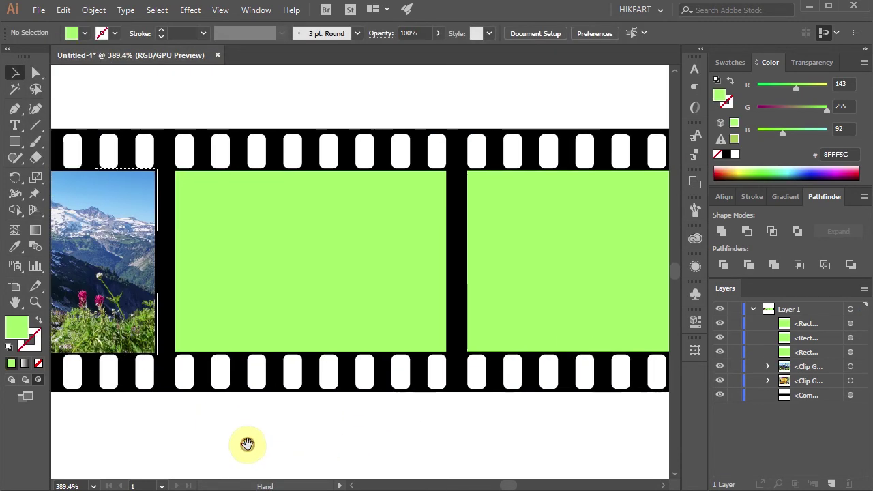
Step: Place the lake photo DSC06735.jpg inside the next empty green frame
click(230, 309)
click(41, 383)
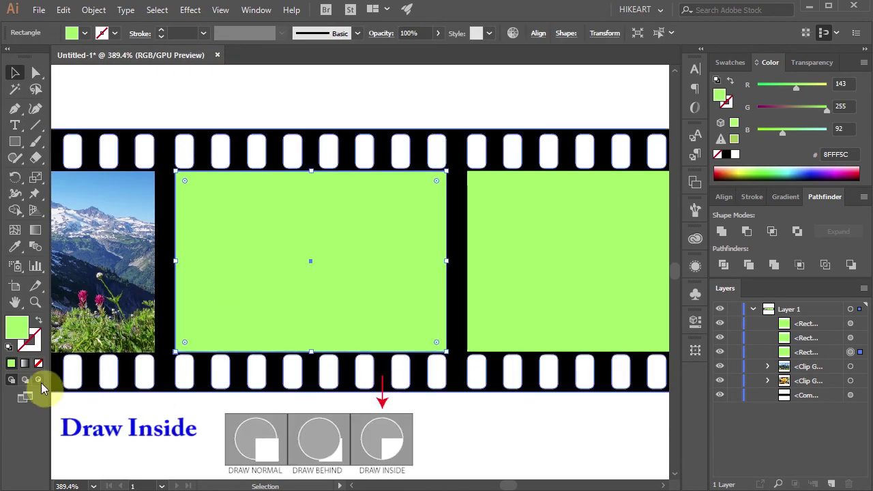
click(39, 10)
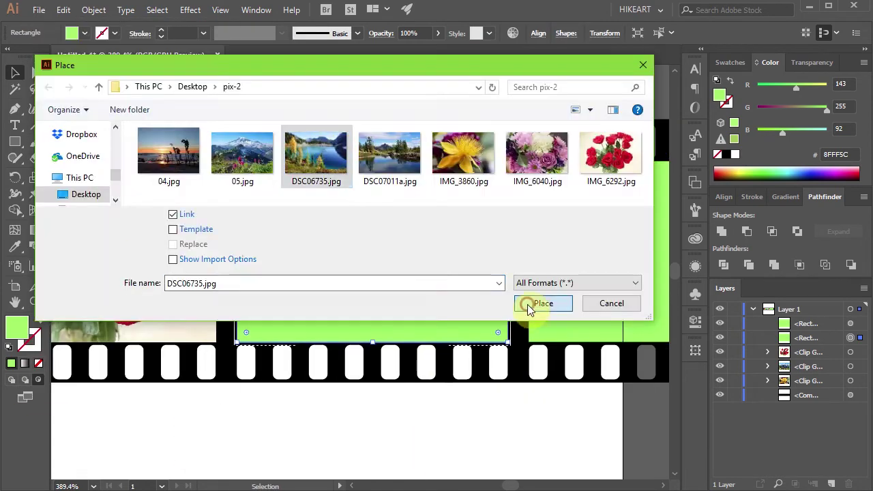
click(530, 303)
click(126, 234)
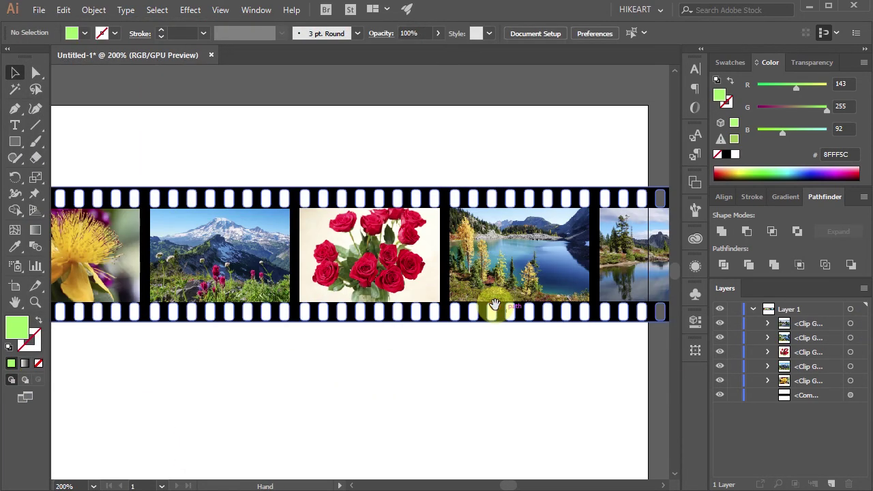
drag(493, 298, 354, 288)
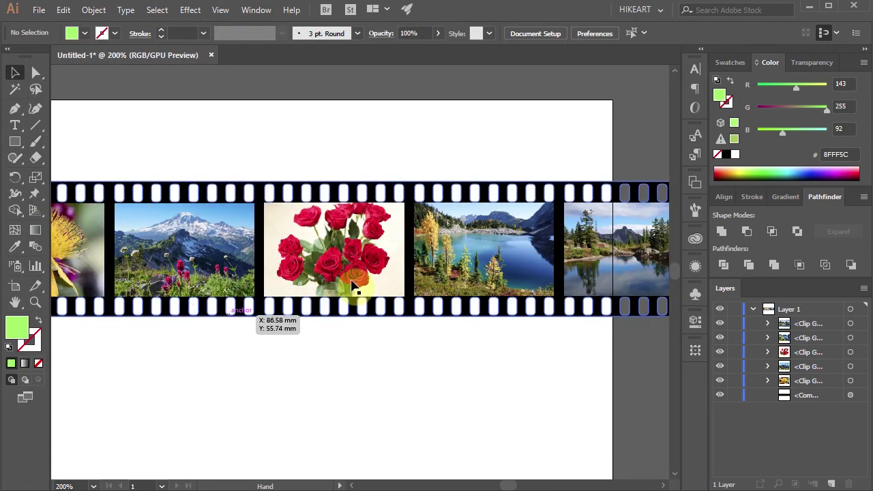
Step: Relink the roses image in the third frame's clip group to the sunset photo 04.jpg
click(375, 250)
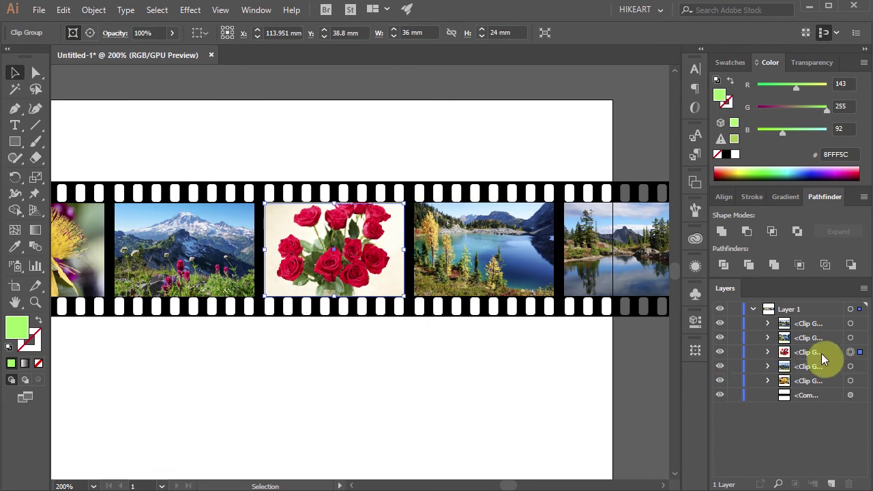
click(768, 351)
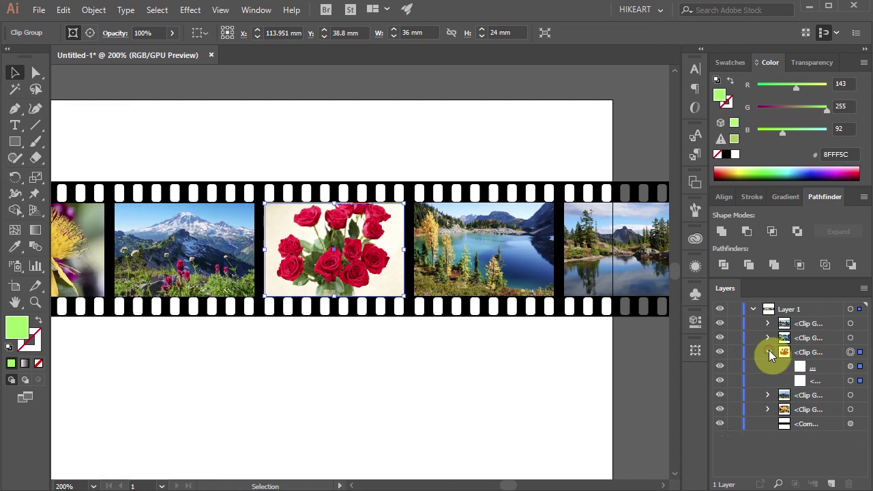
click(859, 380)
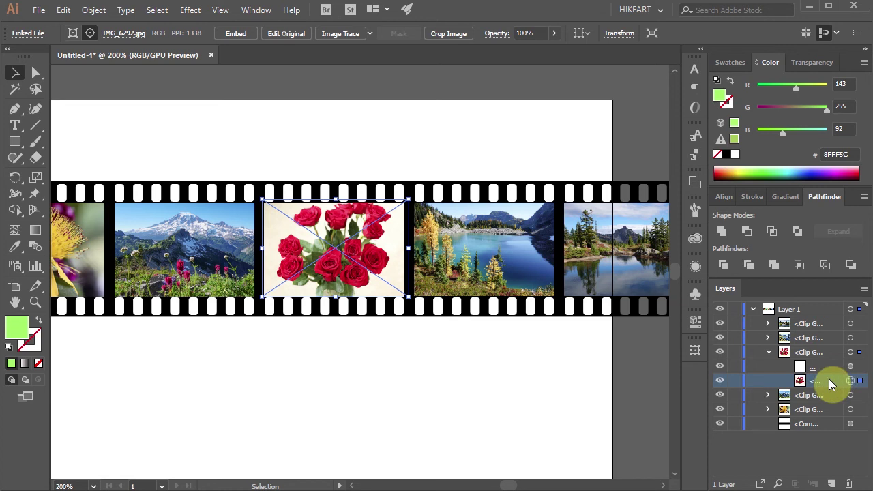
click(125, 34)
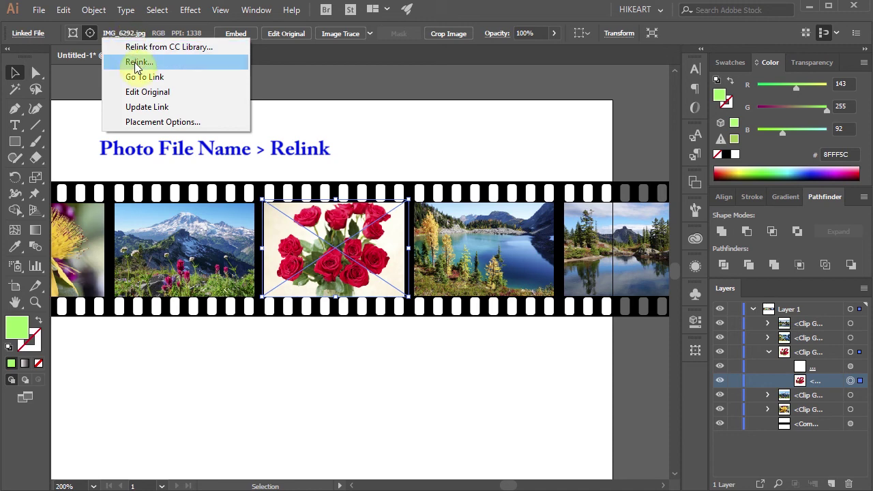
click(134, 62)
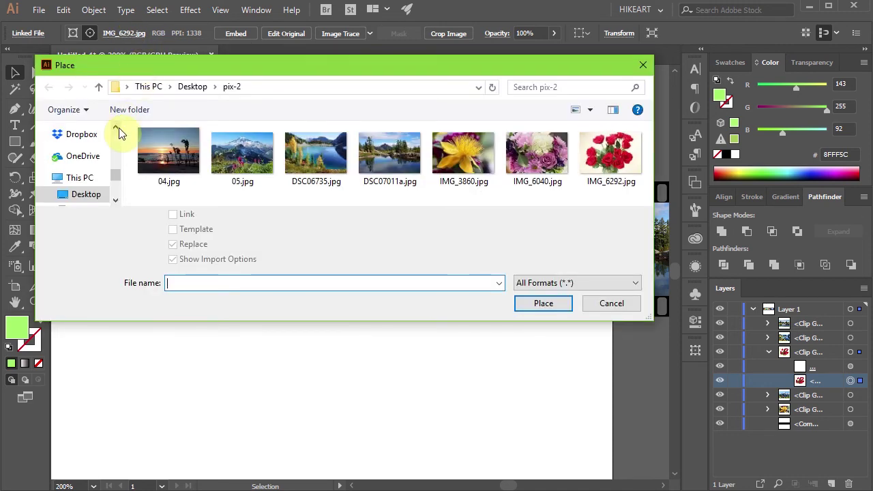
click(168, 152)
click(532, 304)
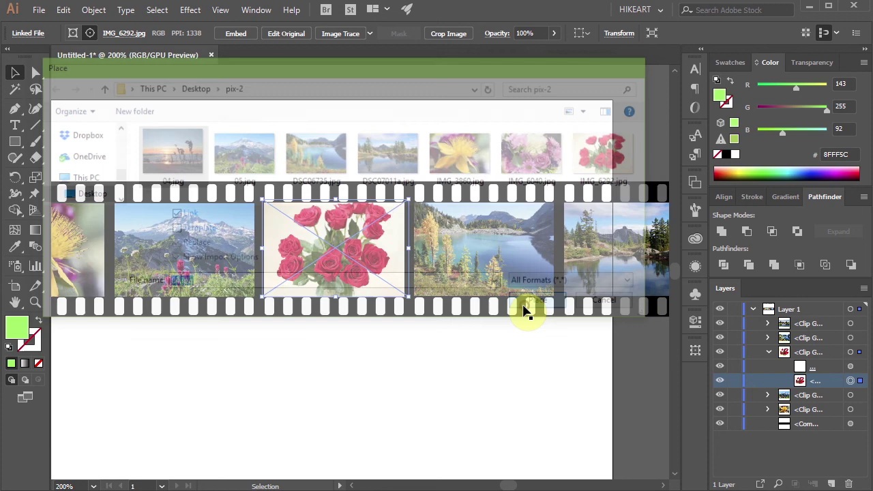
click(382, 358)
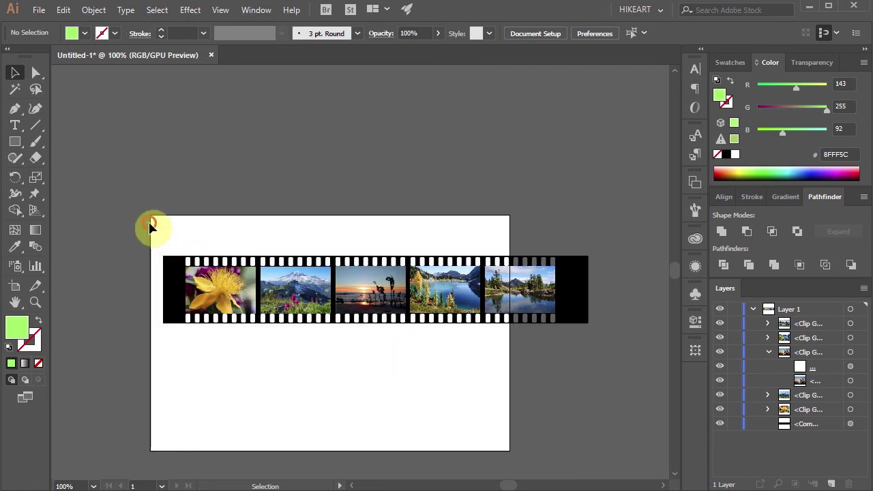
Step: Group the entire film strip, scale it up, and rotate it about 12° counter-clockwise
key(ctrl+a)
key(ctrl+g)
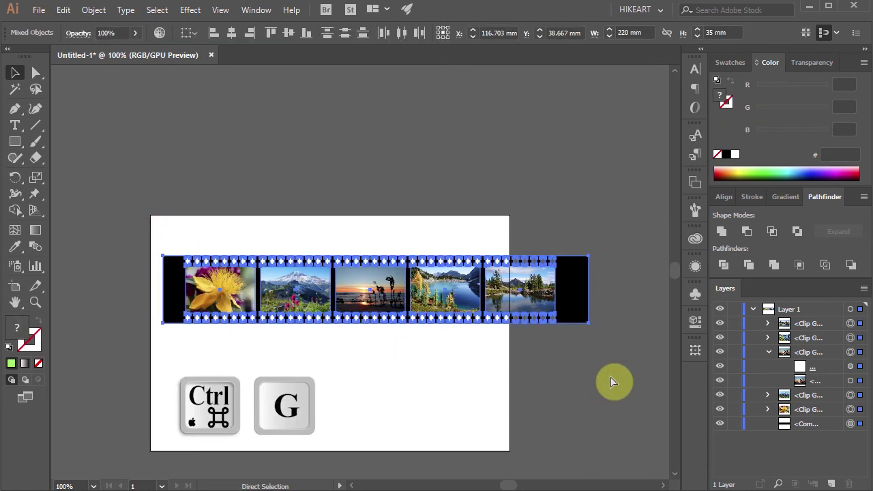
drag(588, 257, 600, 288)
drag(664, 264, 646, 210)
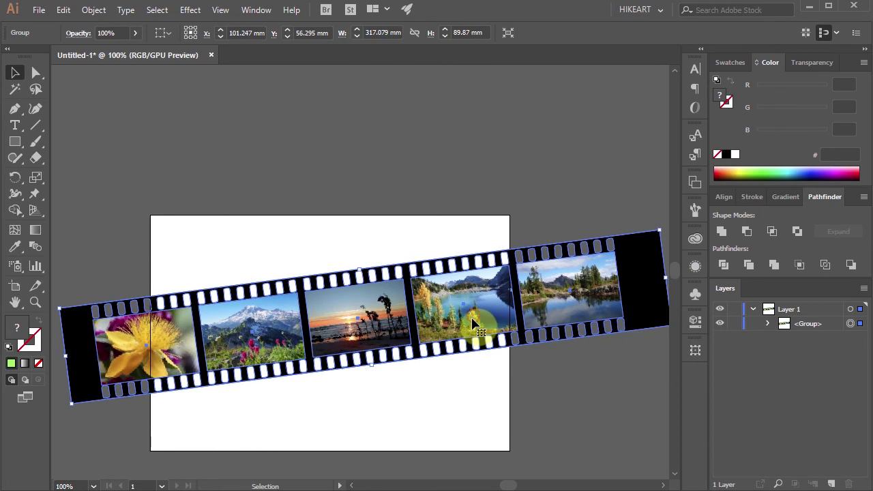
click(554, 395)
key(m)
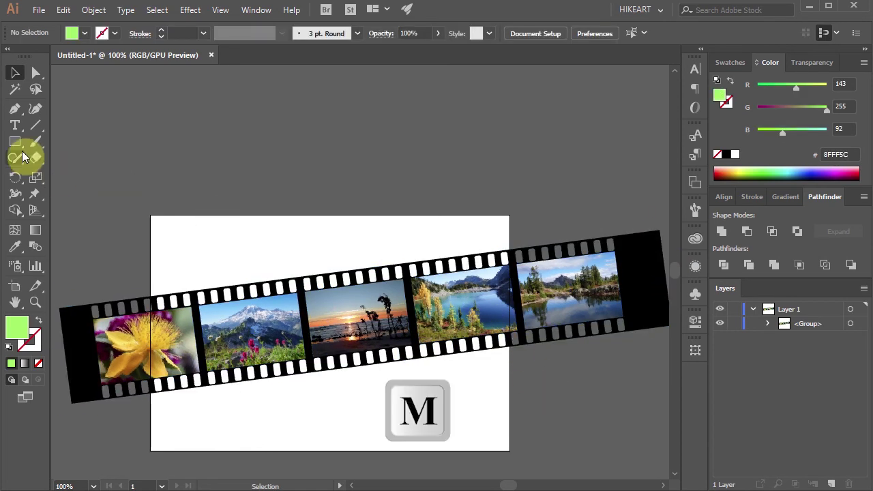
click(20, 142)
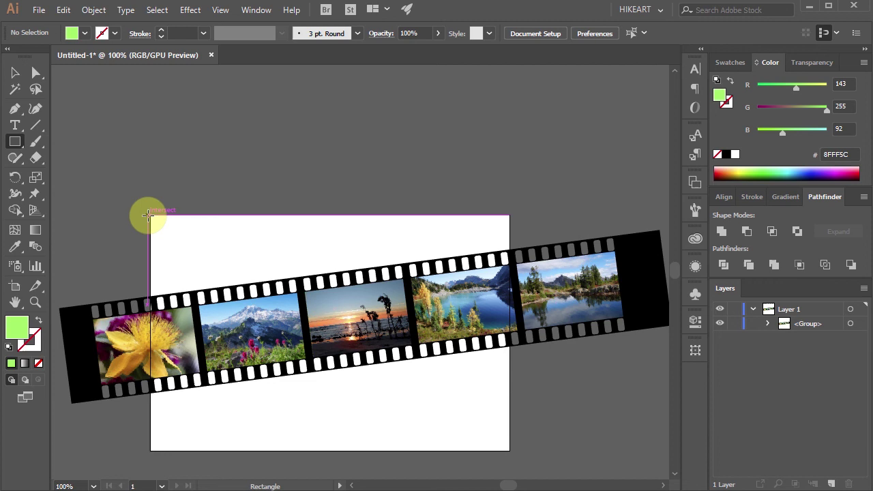
Step: Draw an artboard-sized rectangle and use it as a clipping mask (Ctrl+7) over the film strip
drag(151, 215, 510, 451)
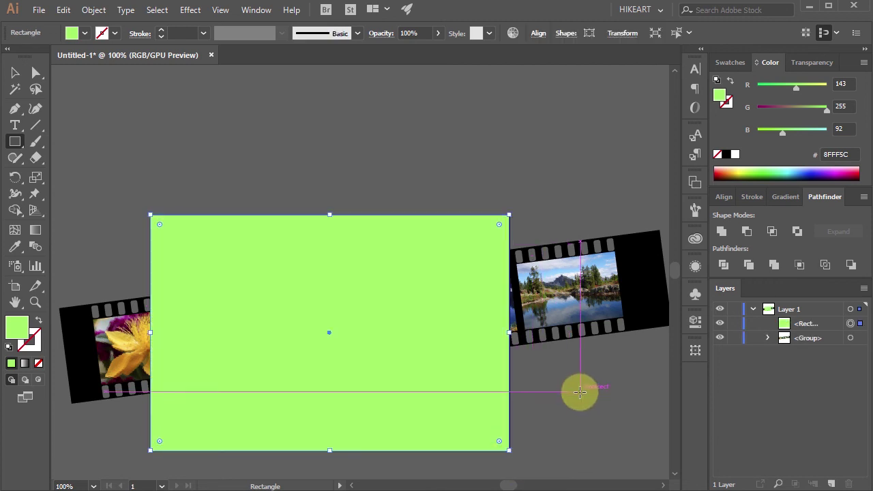
key(ctrl+a)
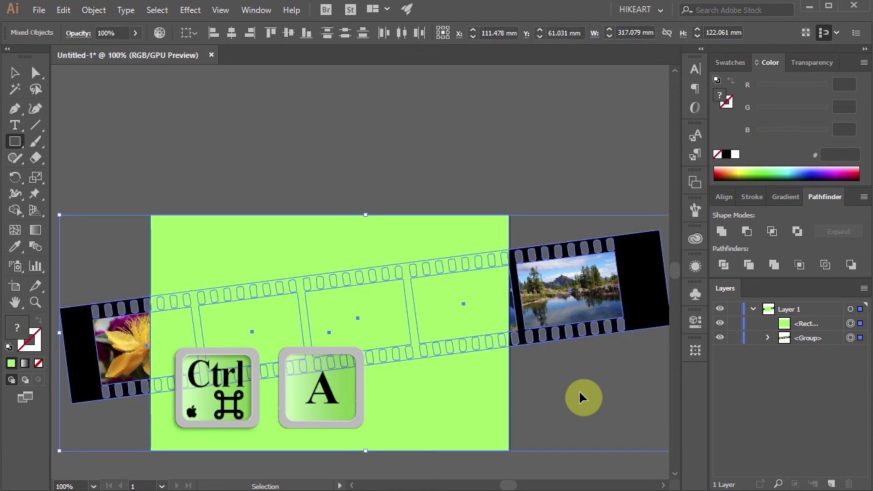
key(ctrl+7)
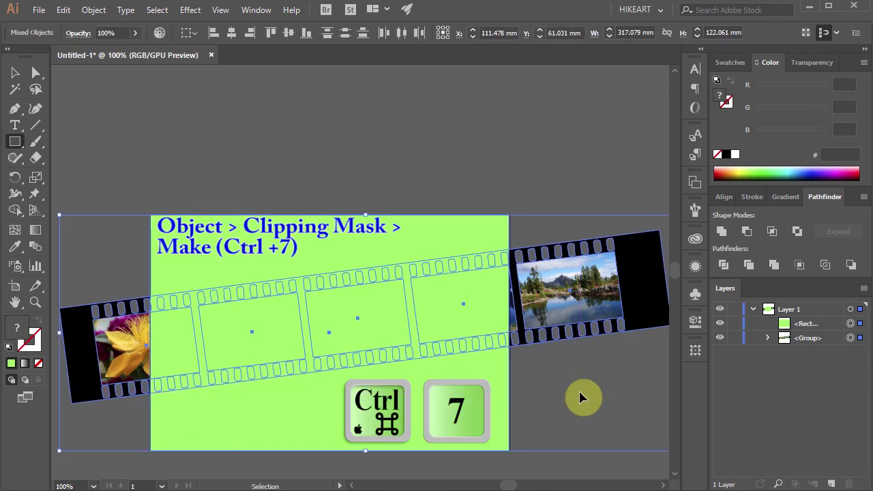
key(ctrl+shift+a)
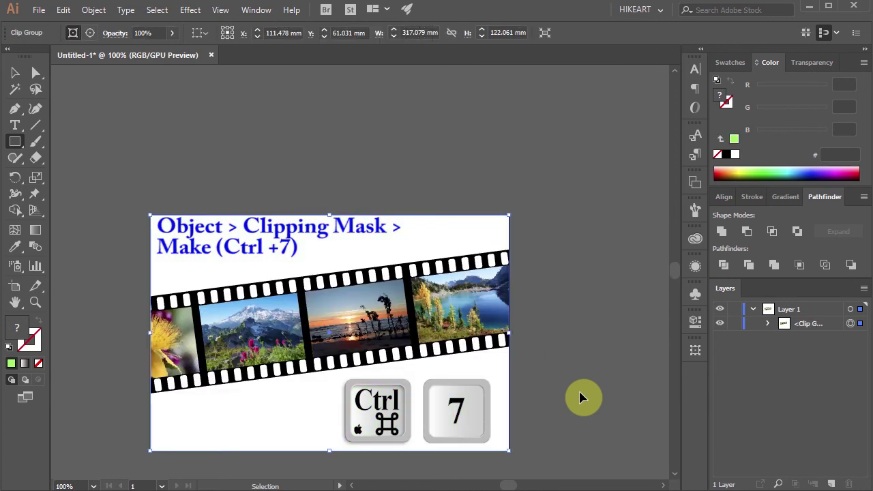
key(v)
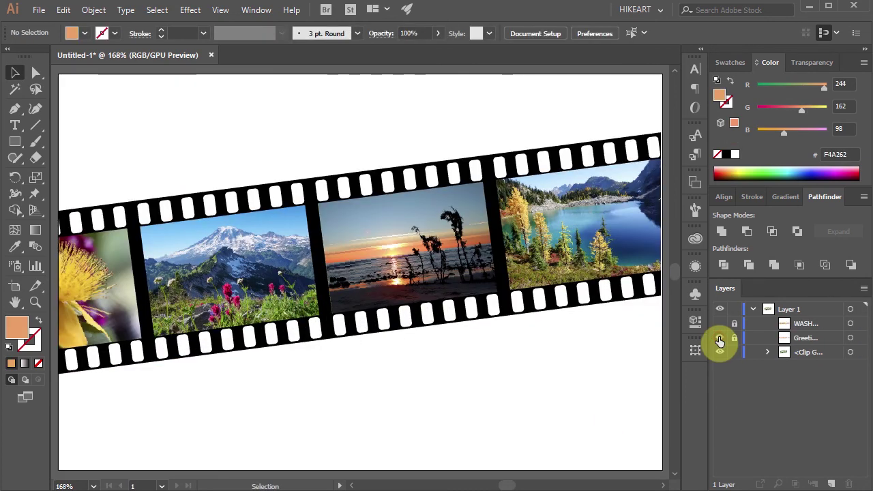